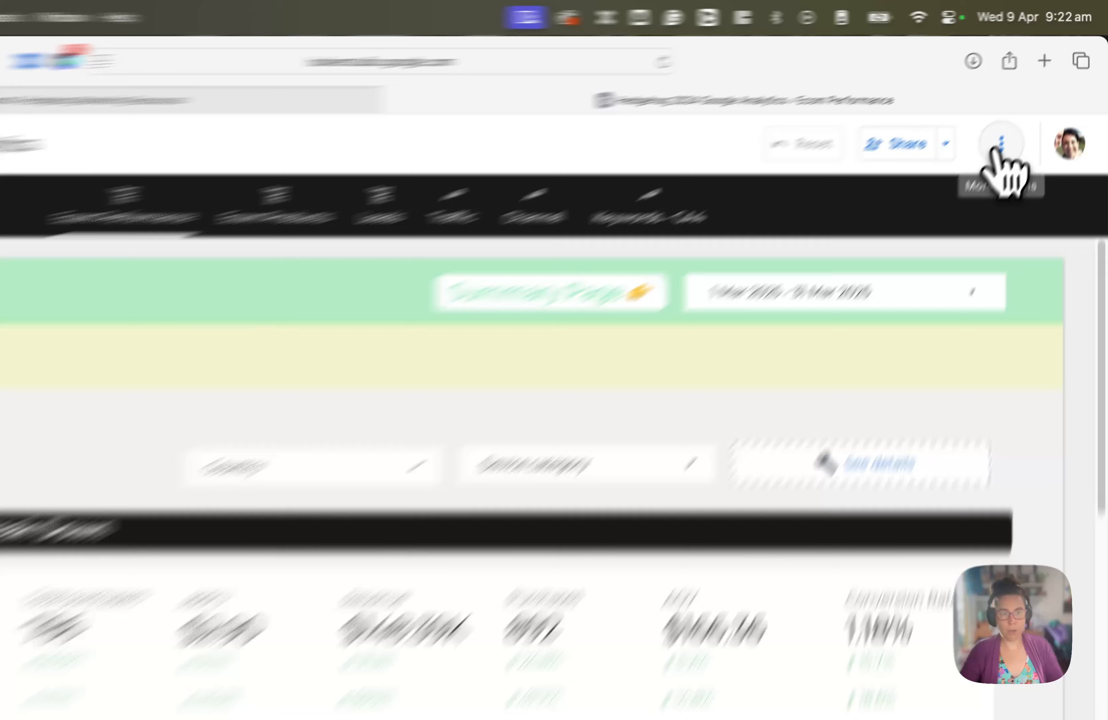
- Start copying the report and begin creating a Google Analytics data source for the first unknown source
click(1026, 110)
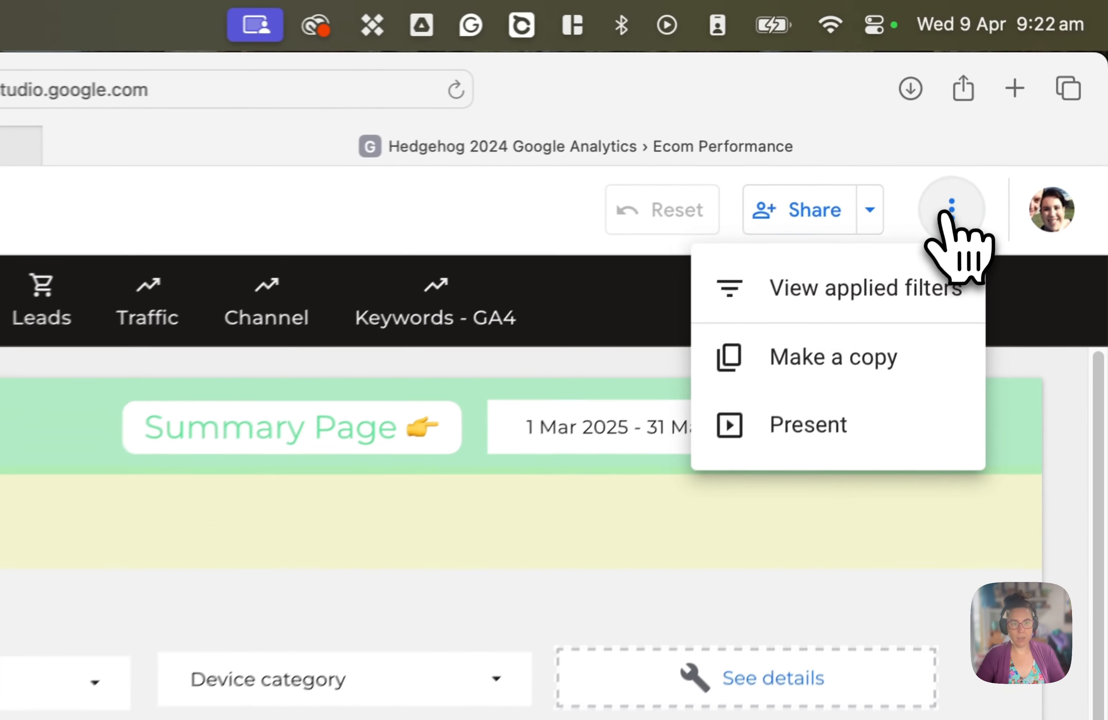
click(828, 358)
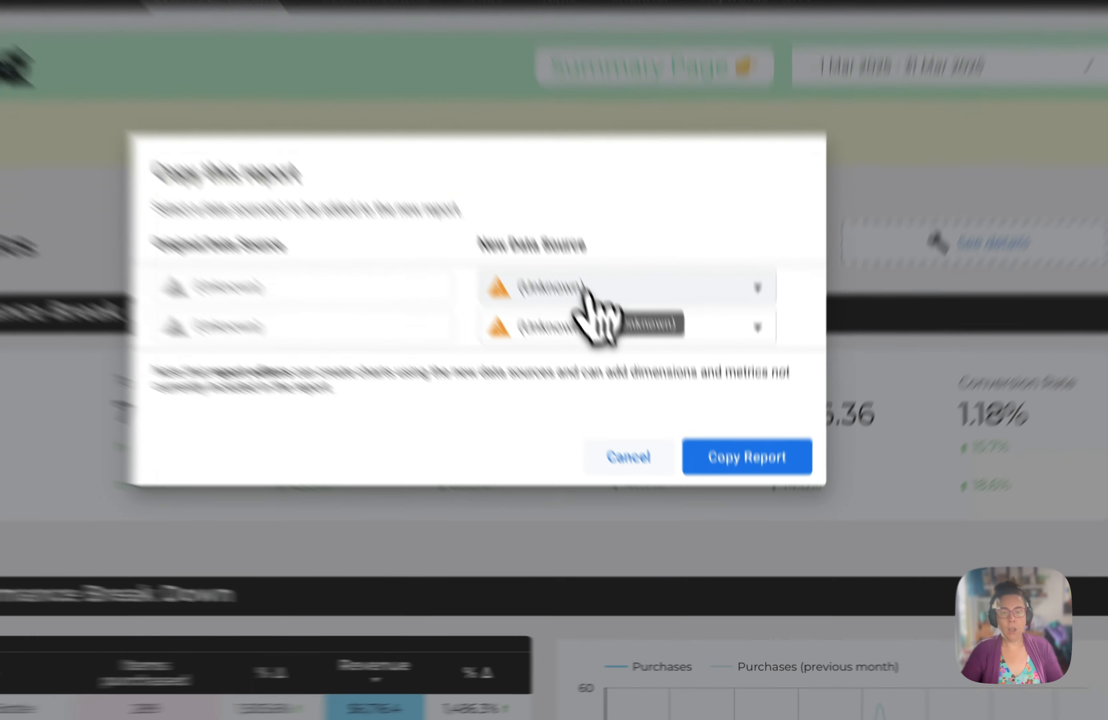
click(626, 389)
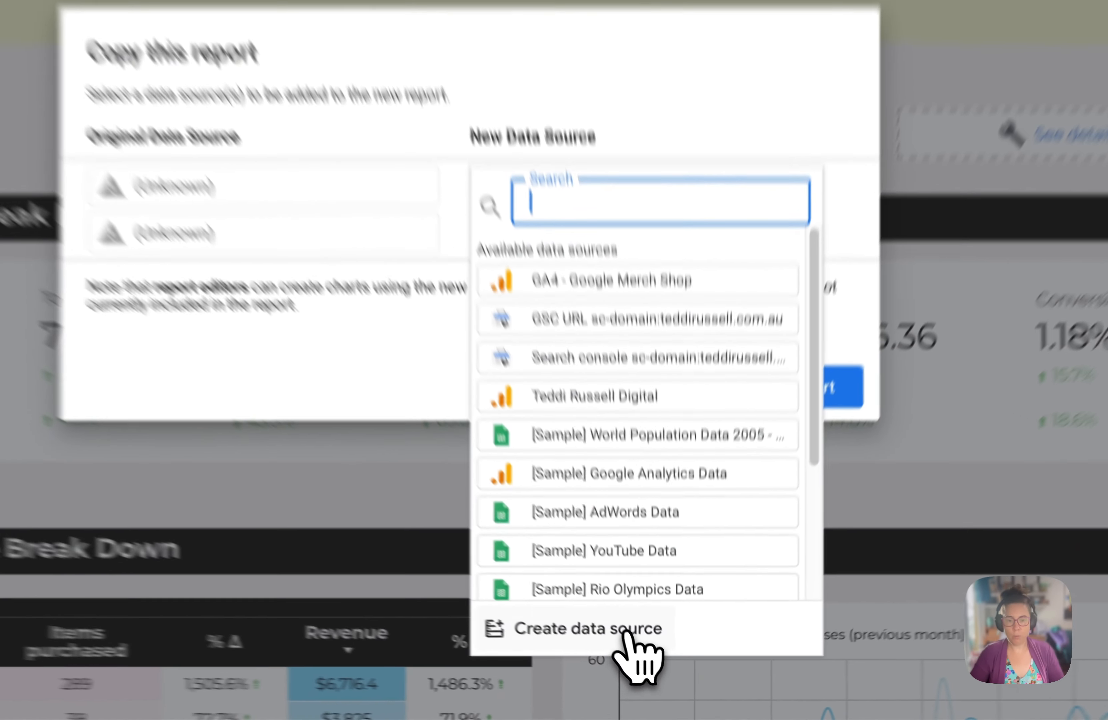
click(645, 664)
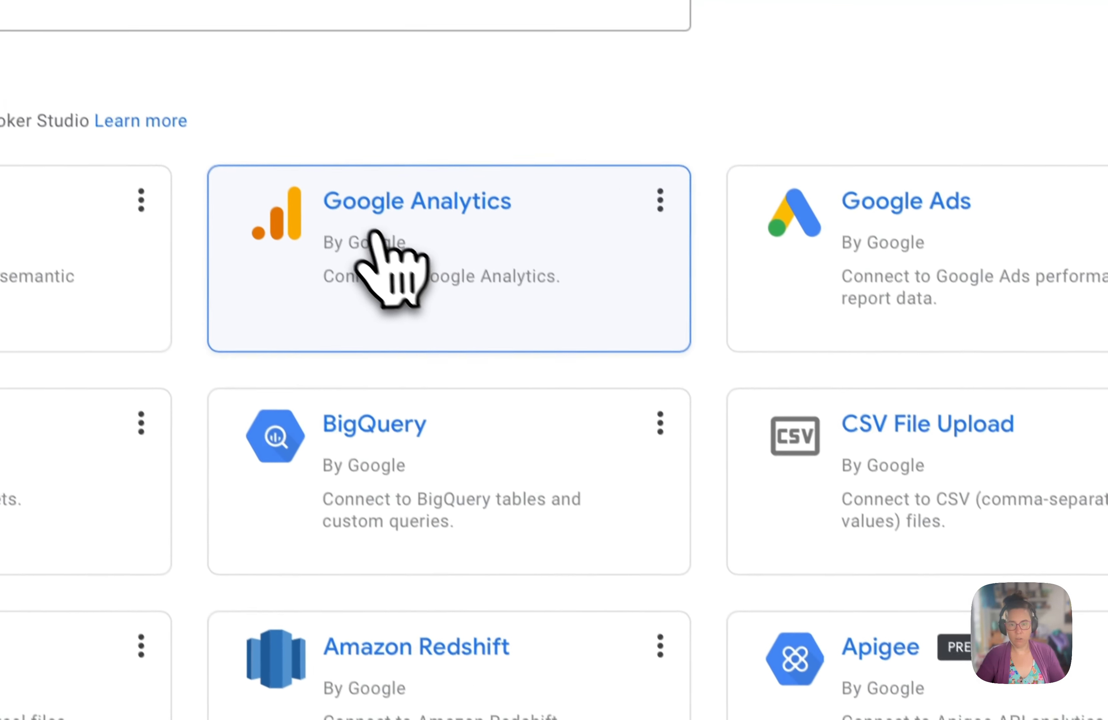
click(439, 276)
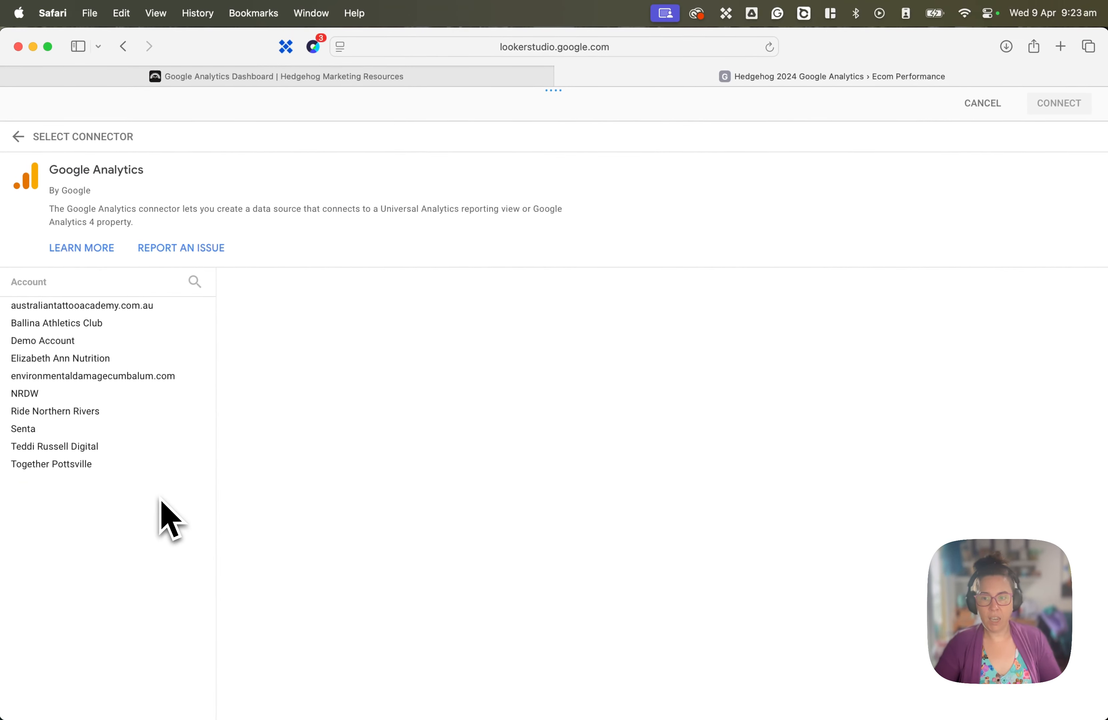
- Connect the Ballina Athletics Club account and property as the new data source and add it to the report
click(148, 328)
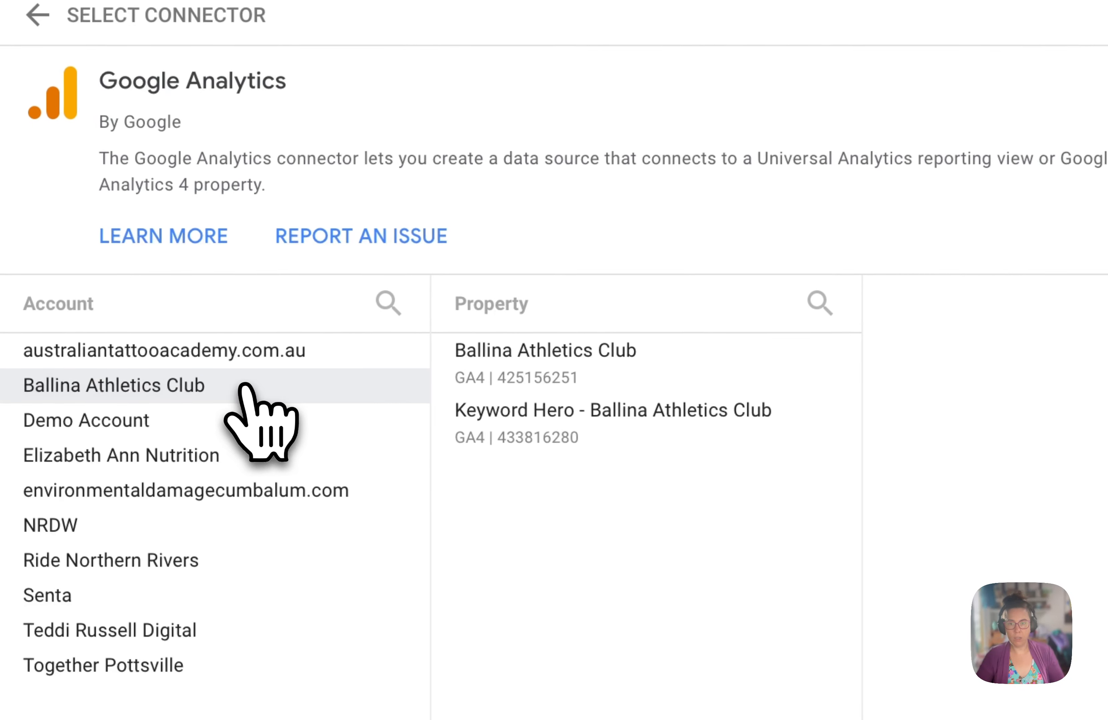
click(280, 322)
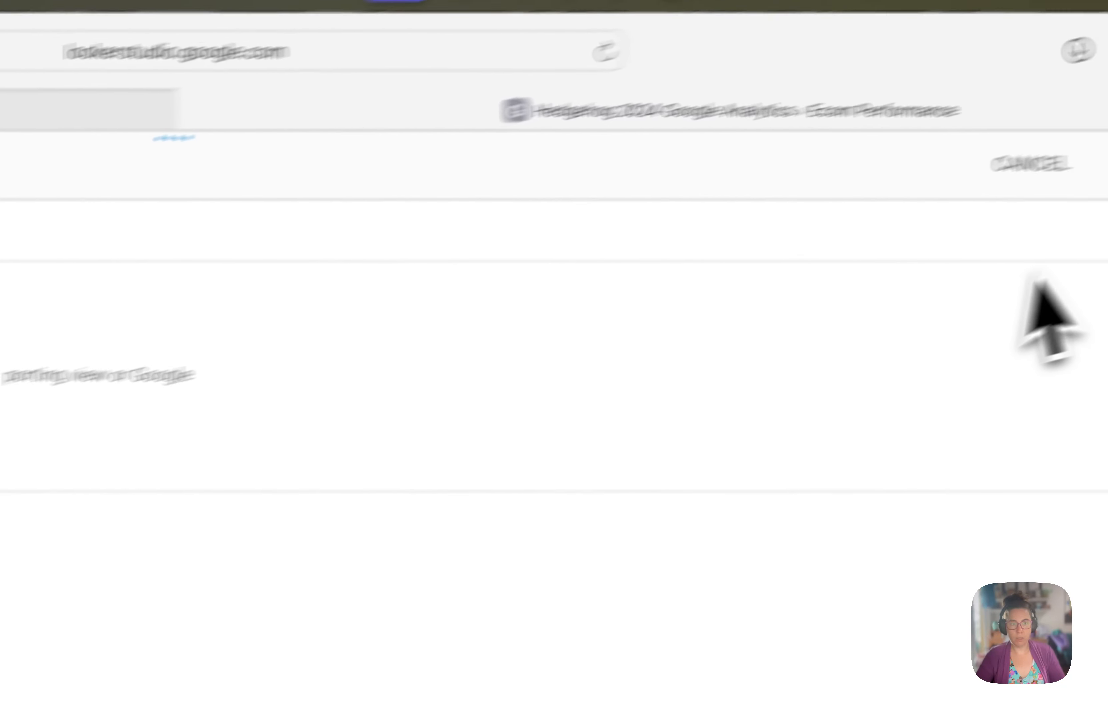
click(1031, 210)
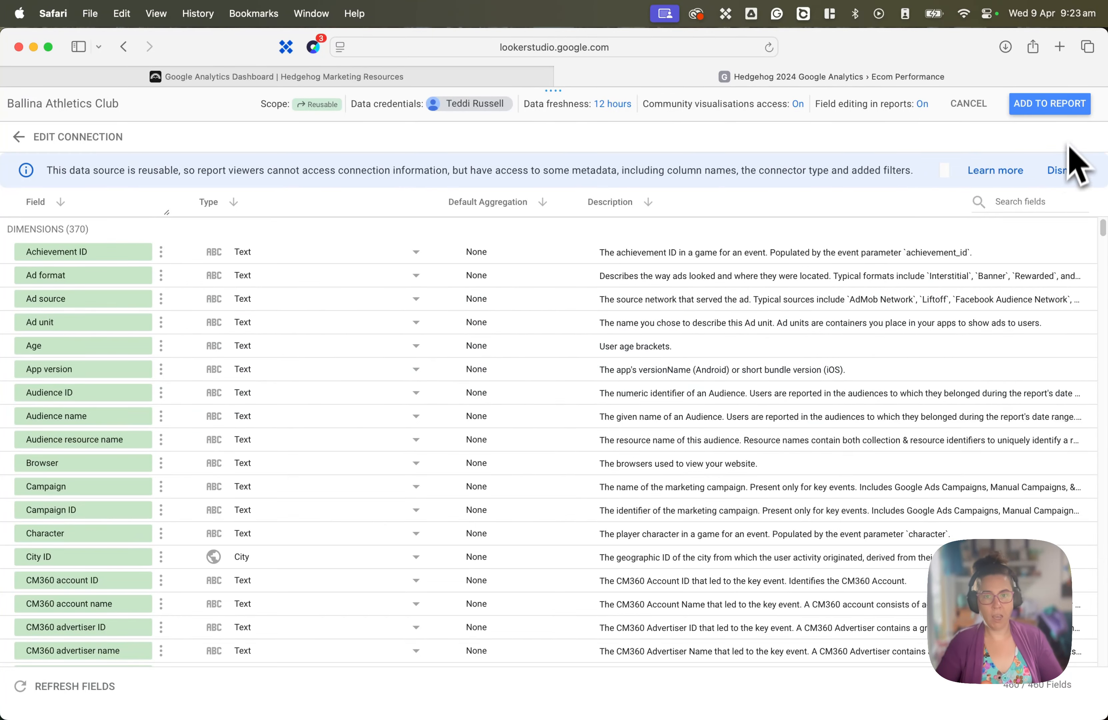
click(1049, 103)
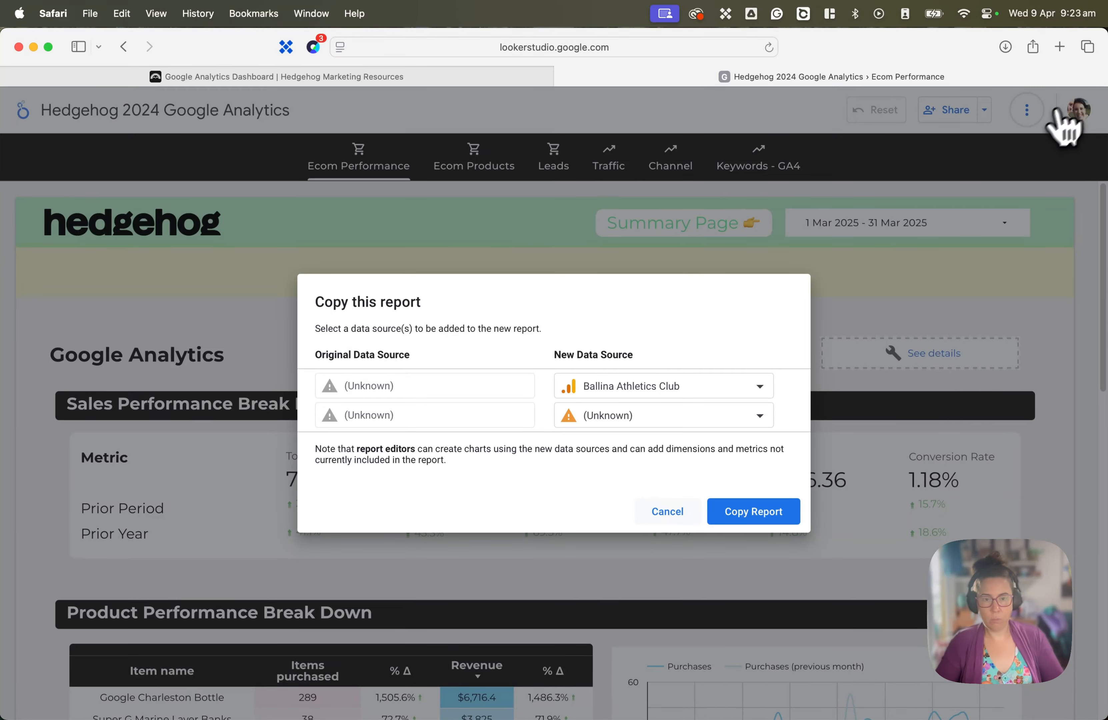
- Assign Ballina Athletics Club to the second data source as well and create the report copy, dismissing the modern charts tip
click(573, 418)
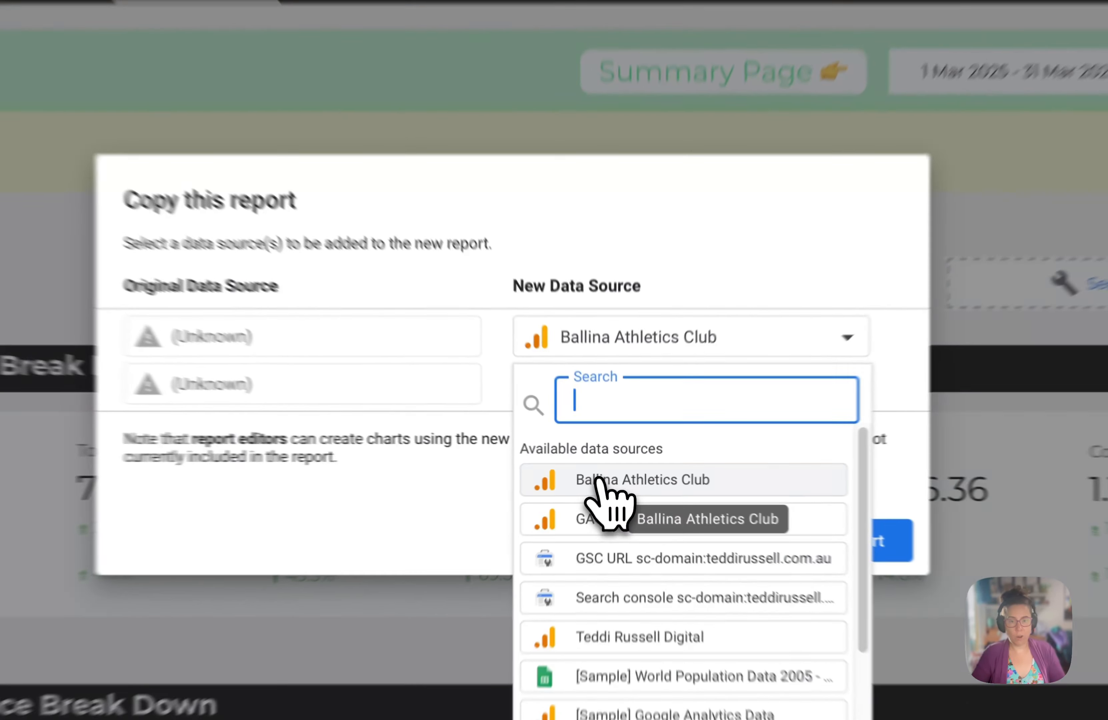
click(603, 475)
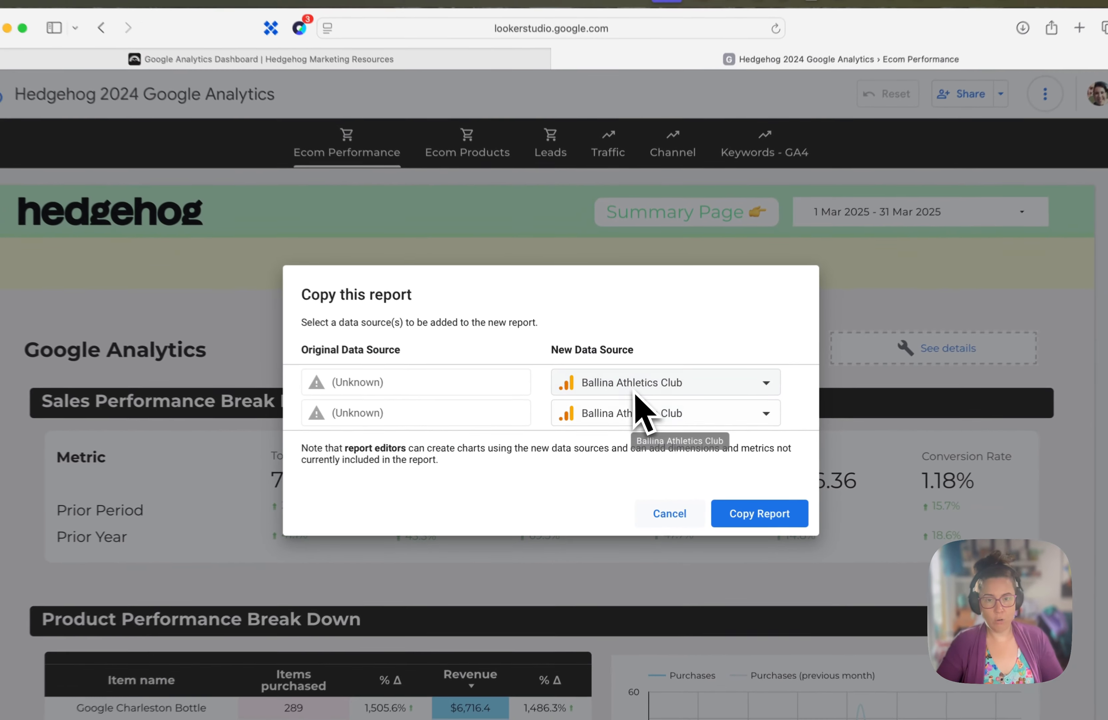
click(775, 513)
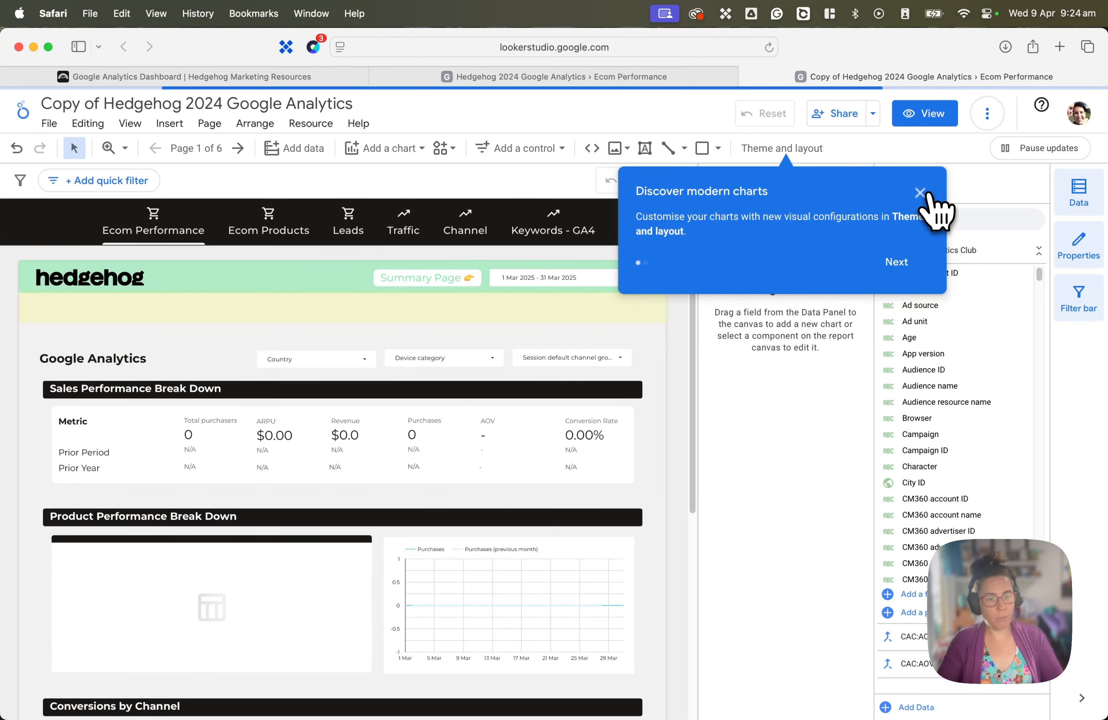
click(919, 192)
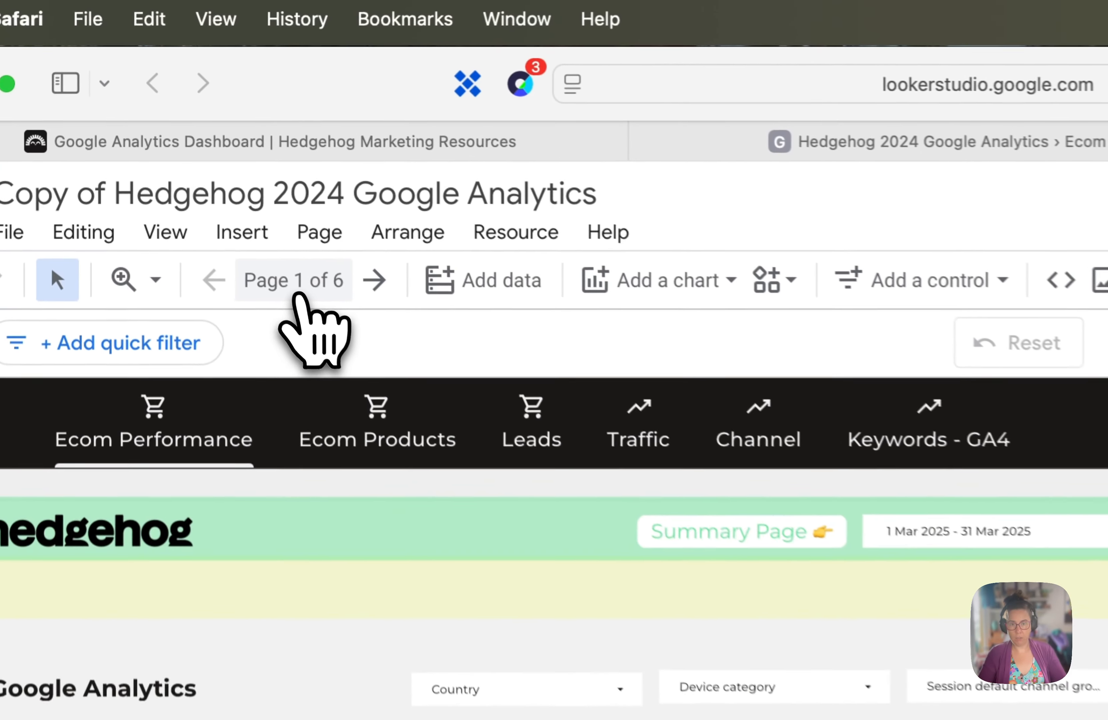
- Delete the Ecom Performance and Ecom Products pages from the copied report and close the page list
click(297, 293)
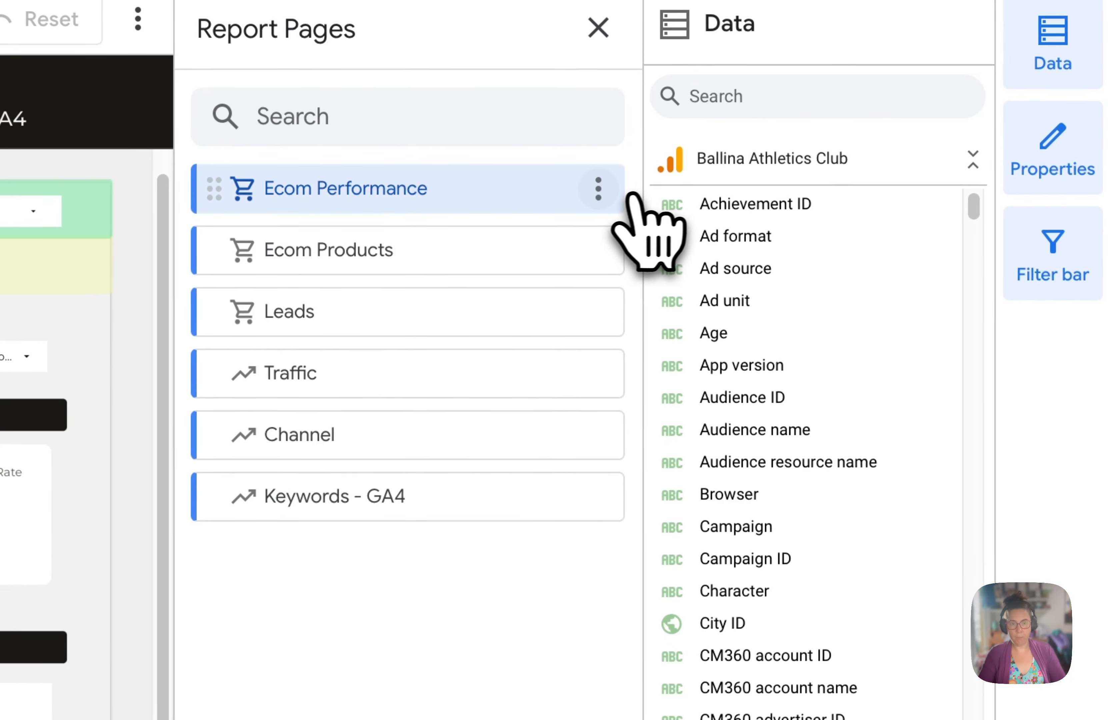
click(885, 267)
click(670, 348)
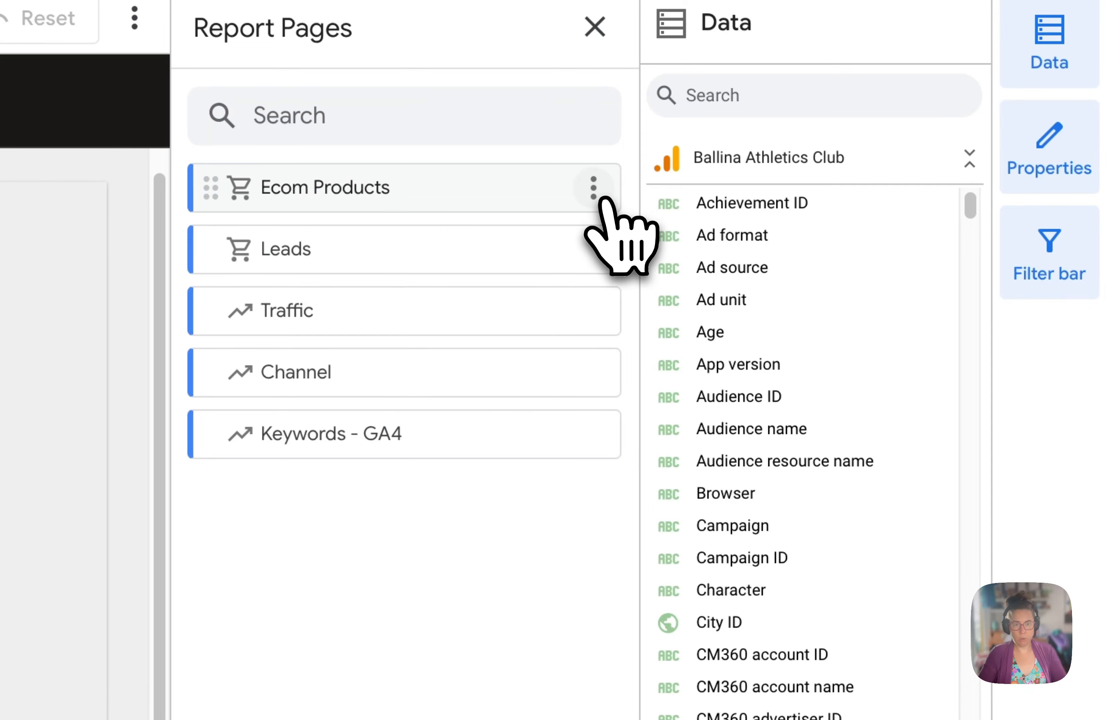
click(593, 187)
click(668, 355)
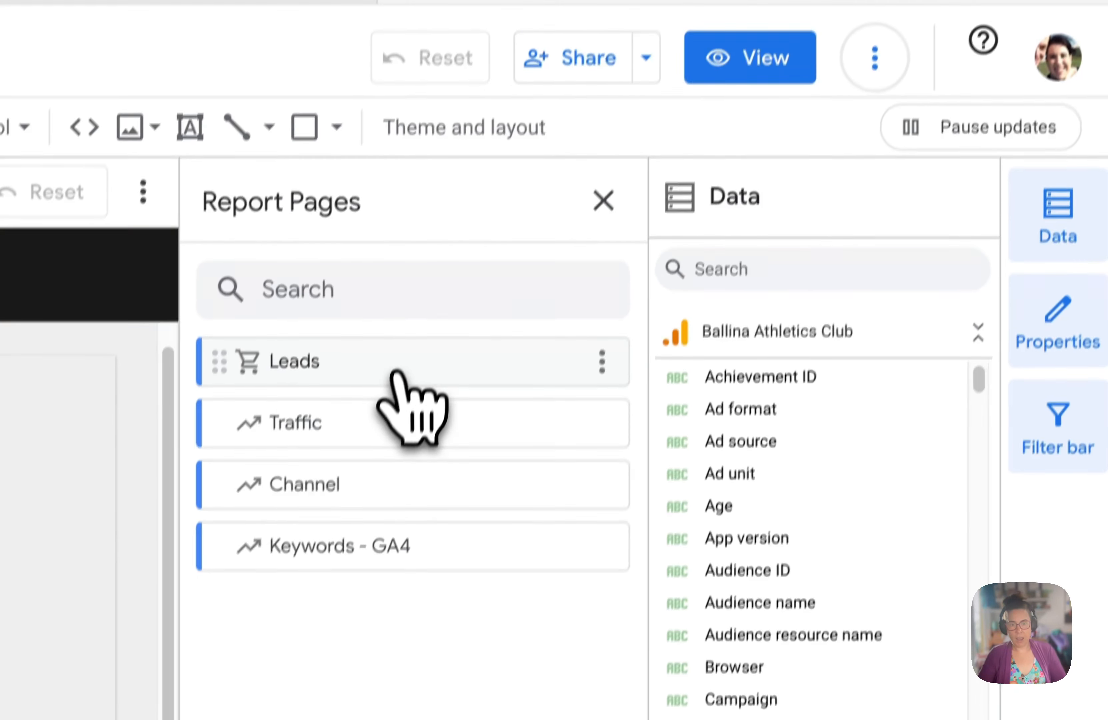
click(467, 115)
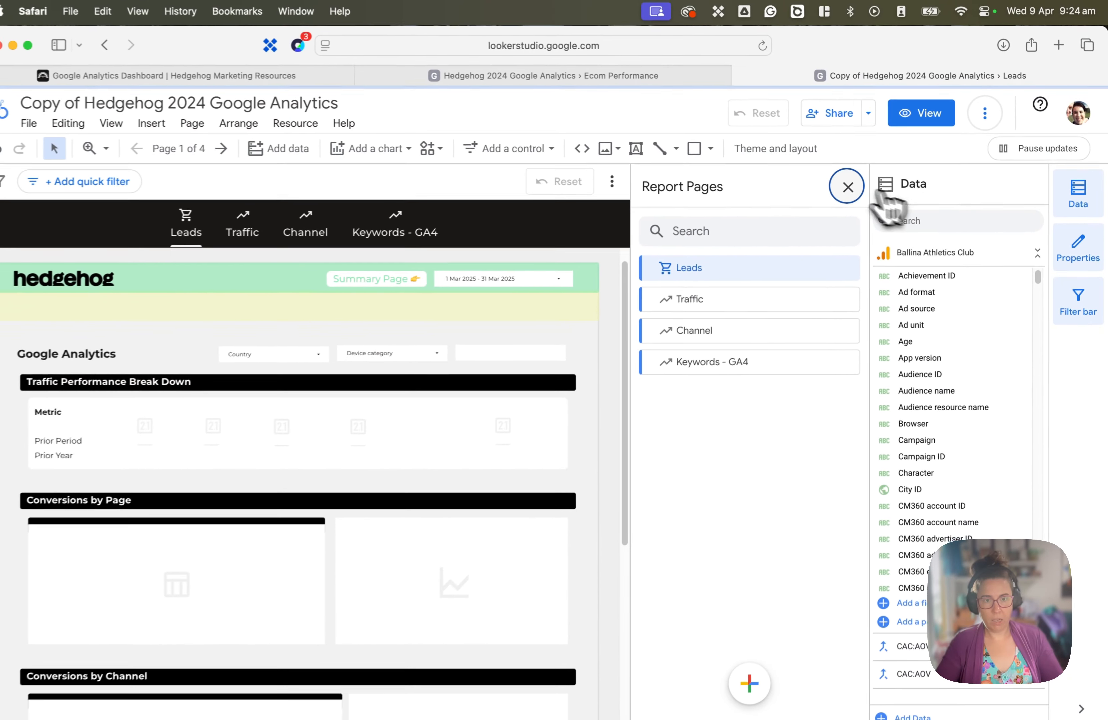
click(594, 239)
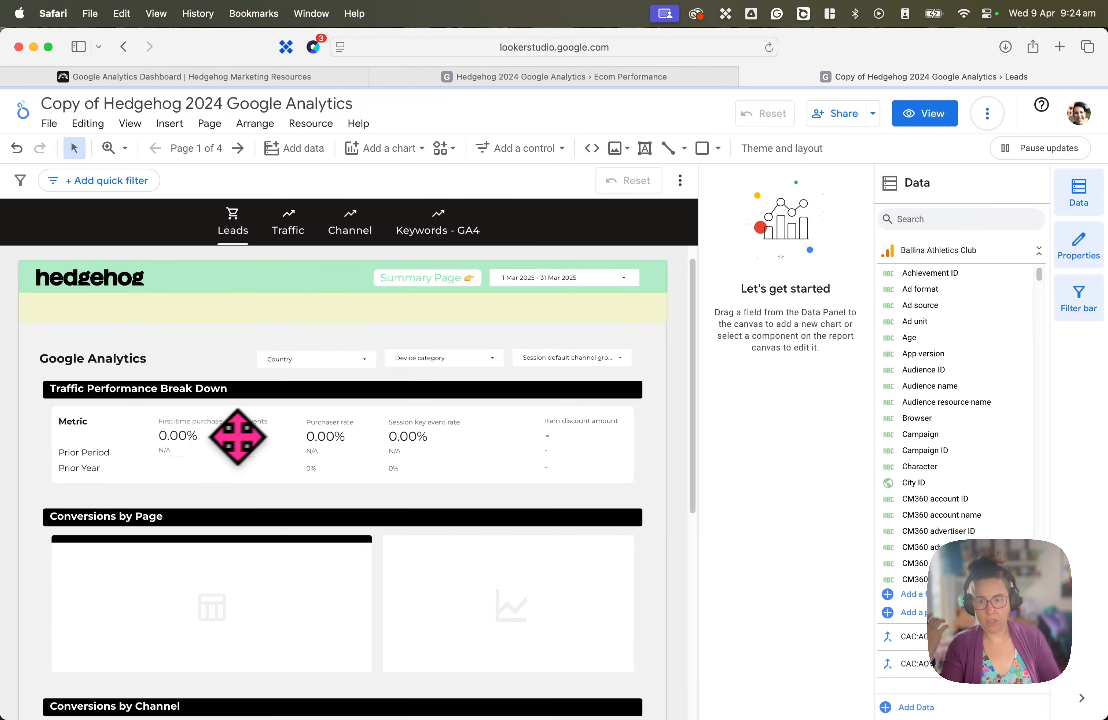
- Replace the metric of the first Traffic Performance scorecard, First-time purchaser rate, with keyEvents:purchase
click(173, 431)
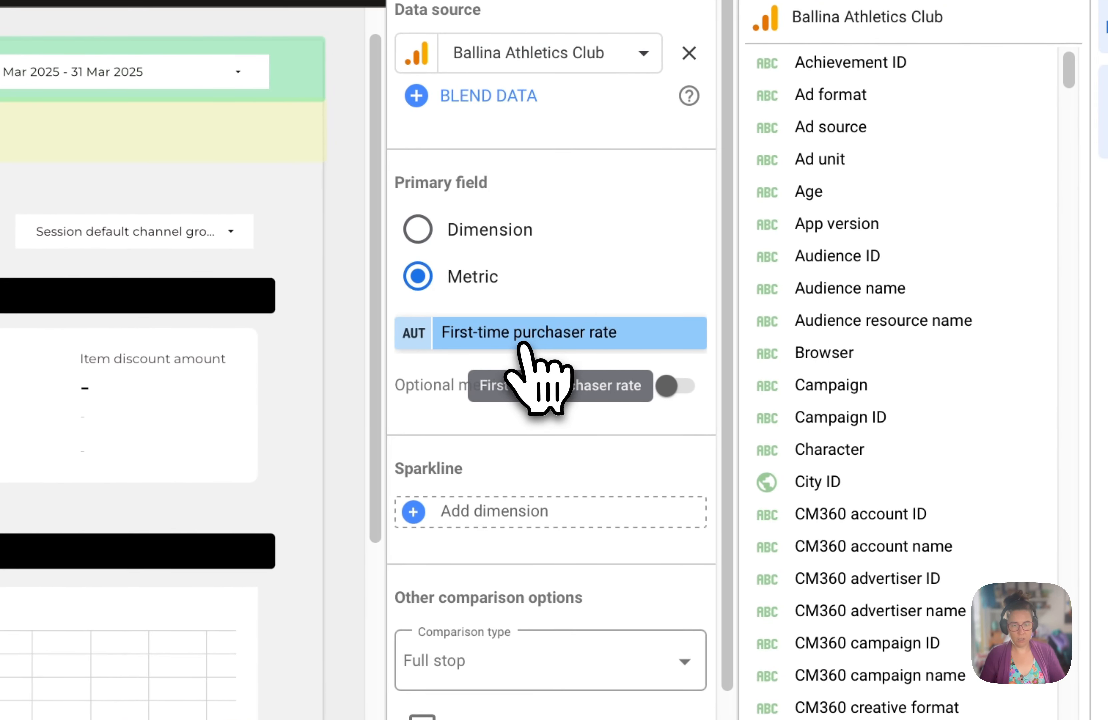
click(522, 344)
text(keye)
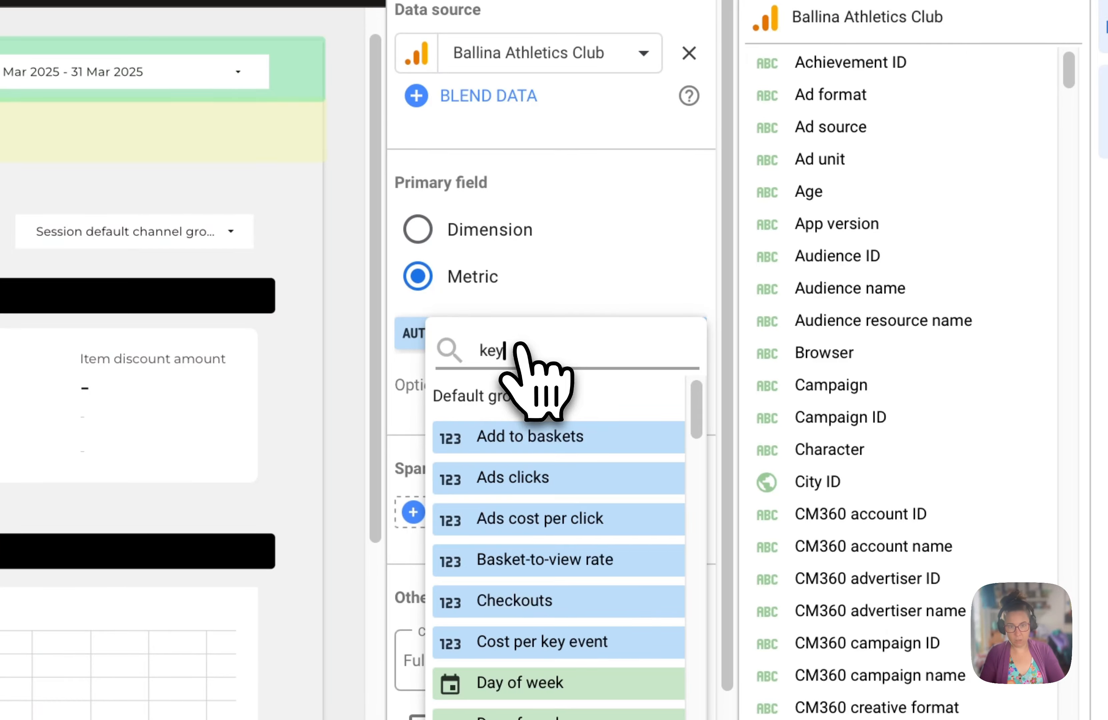
text(ven)
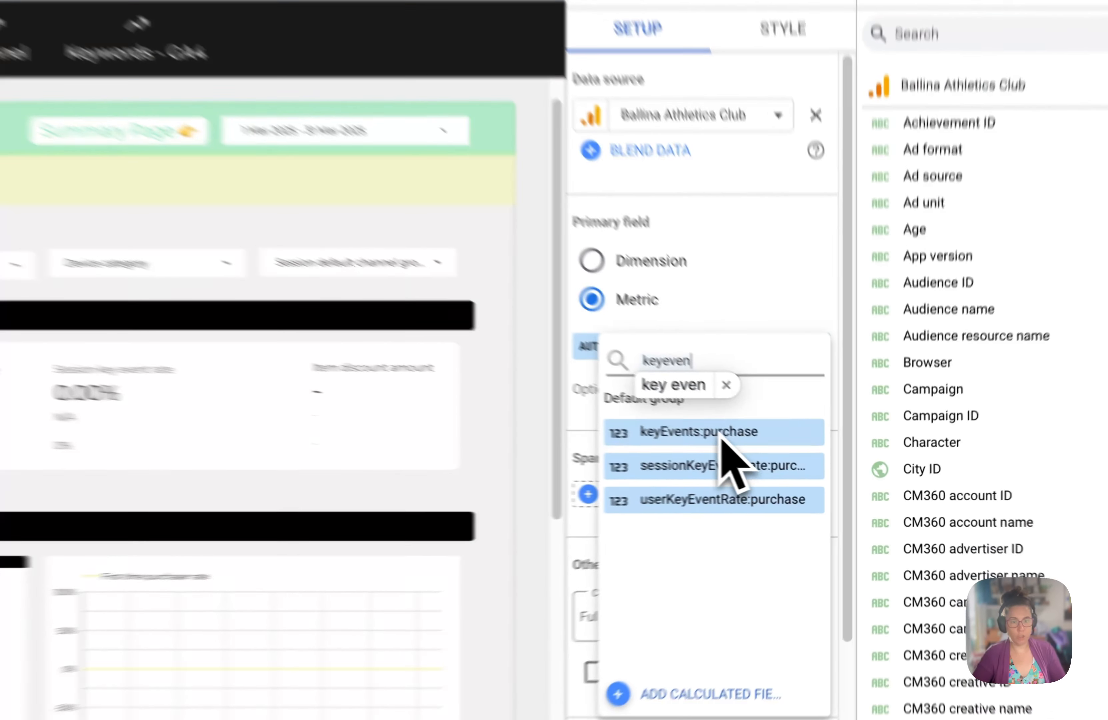
click(790, 461)
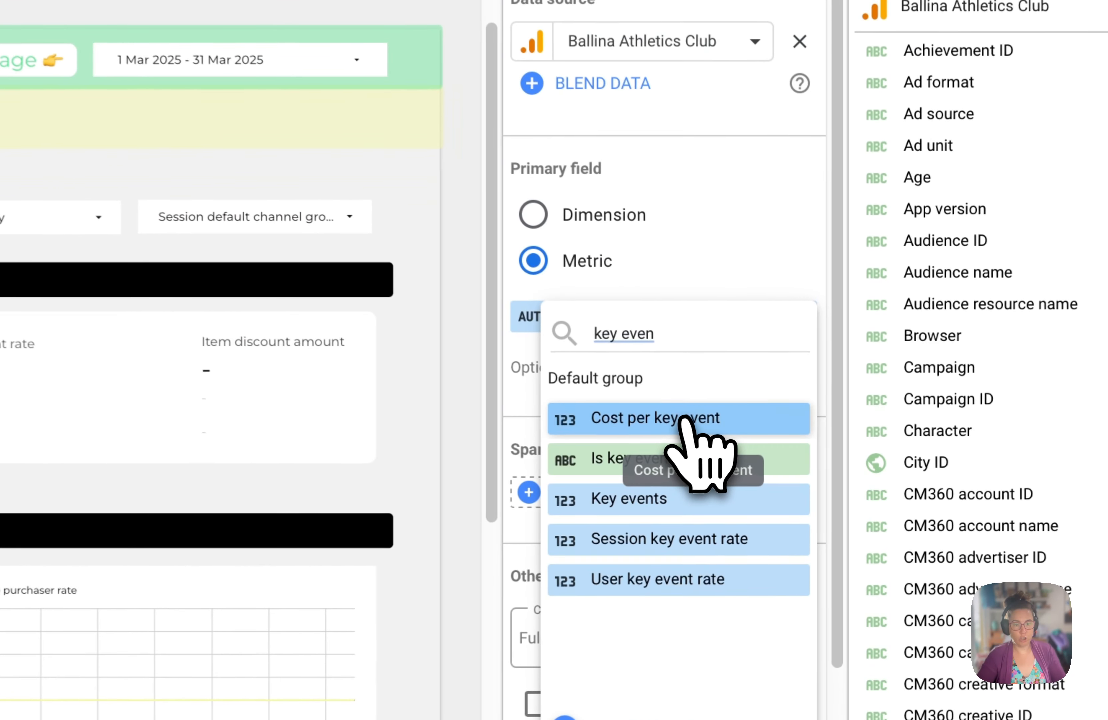
click(685, 318)
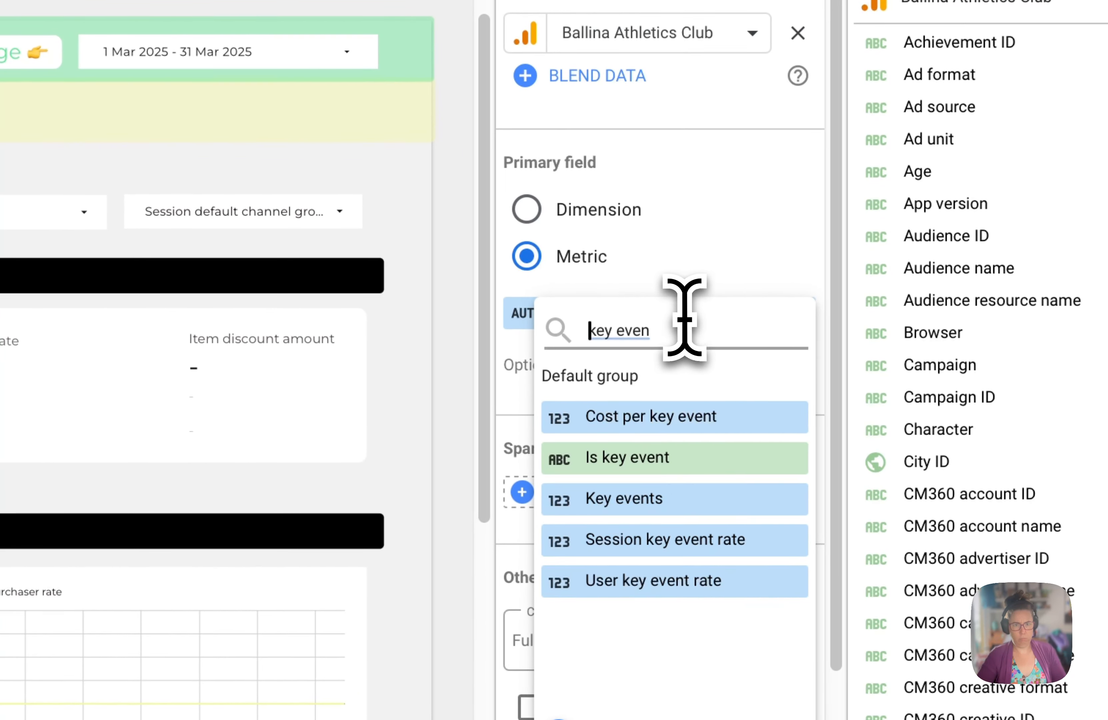
click(683, 328)
text(ts)
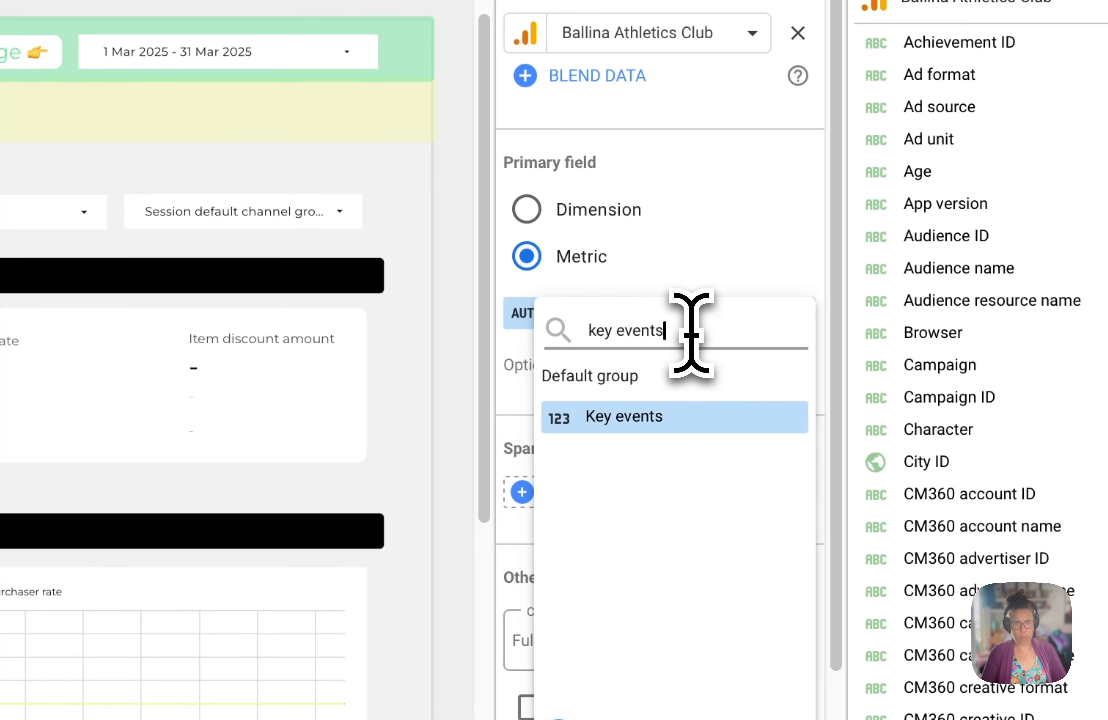
key(BackSpace)
key(BackSpace)
key(BackSpace)
key(BackSpace)
key(BackSpace)
key(BackSpace)
key(BackSpace)
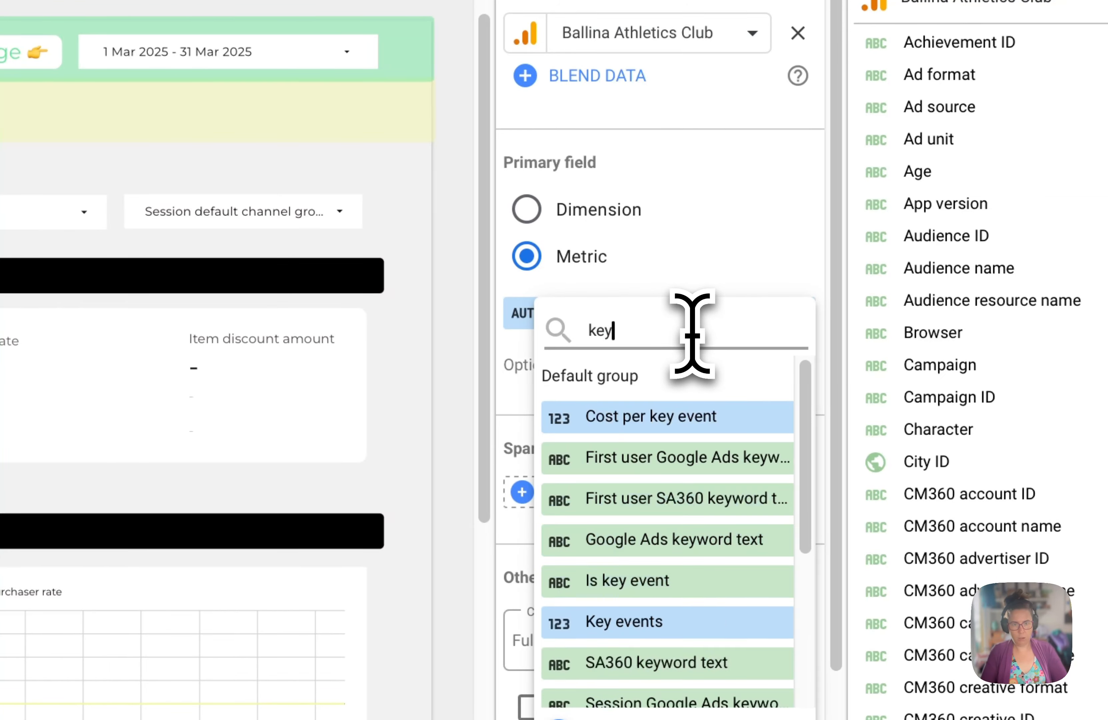
text(eve)
click(694, 416)
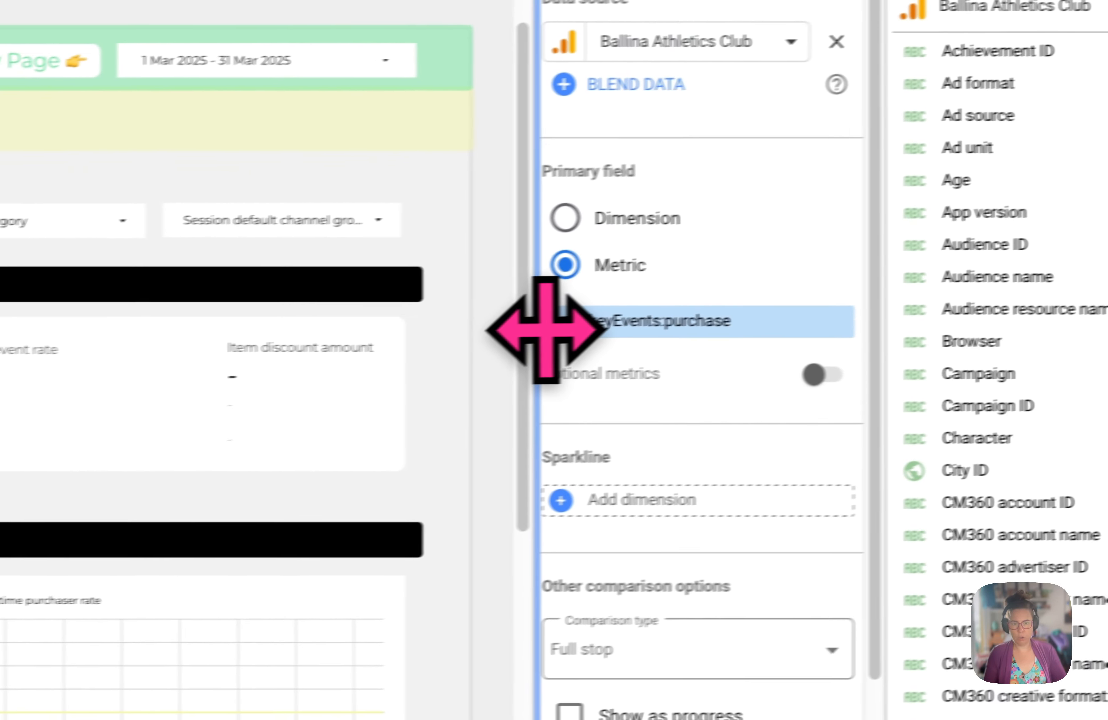
- Rename the keyEvents:purchase metric in the scorecard as Purchase
click(552, 321)
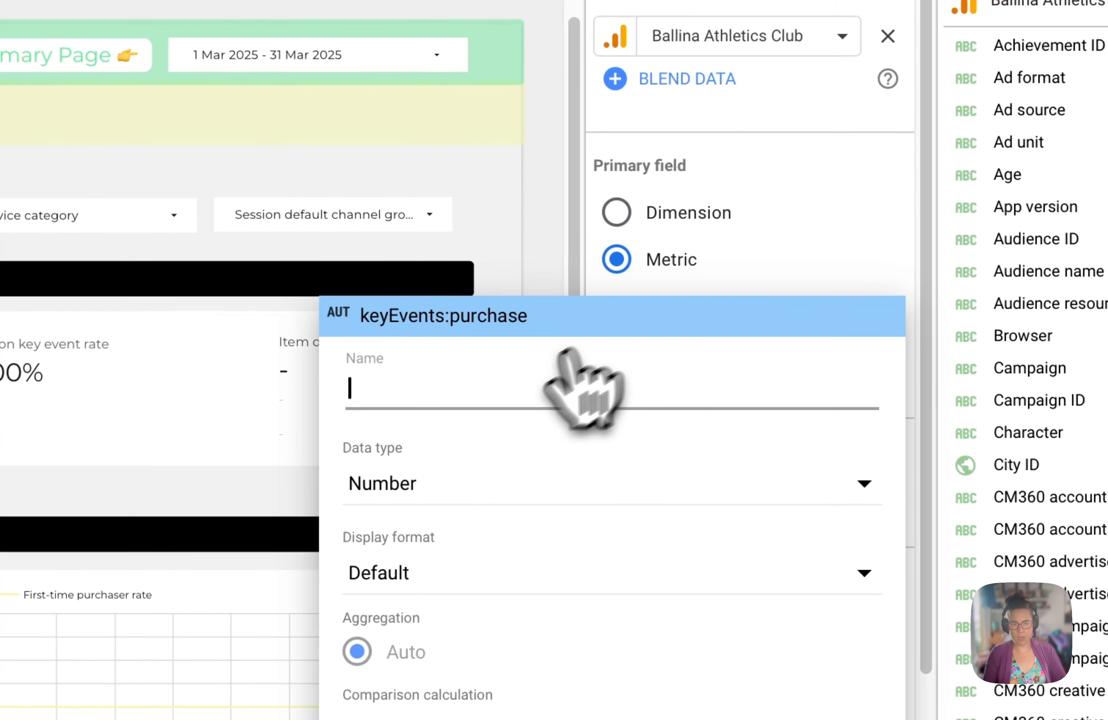
text(Purchas)
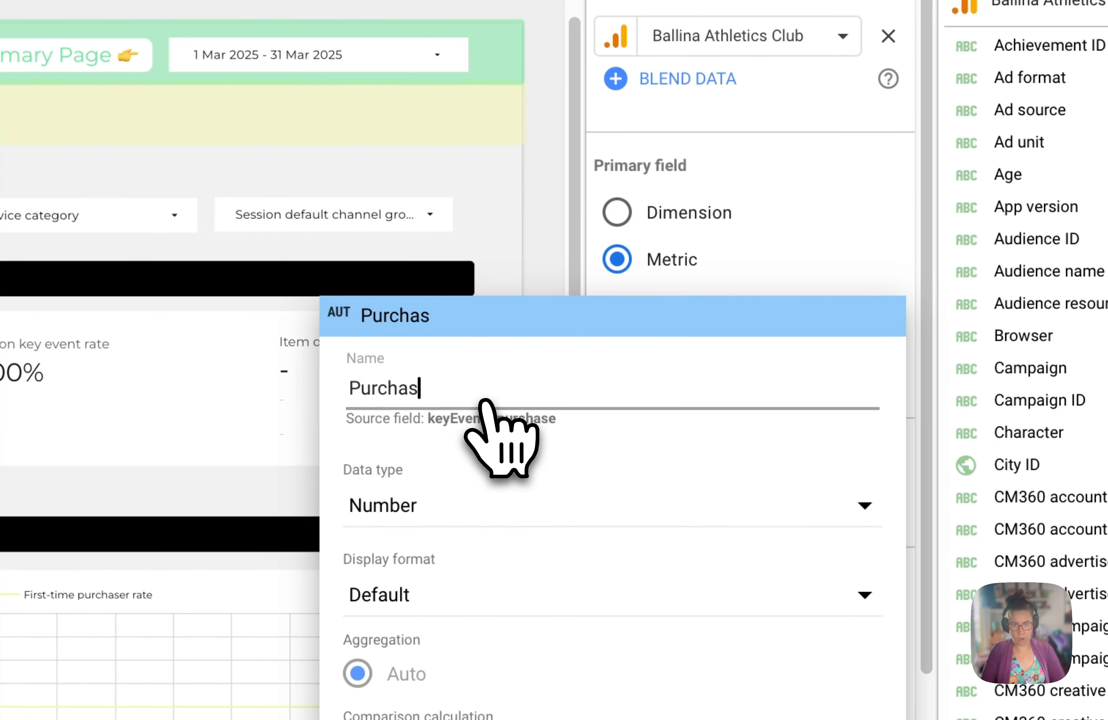
text(e)
key(Return)
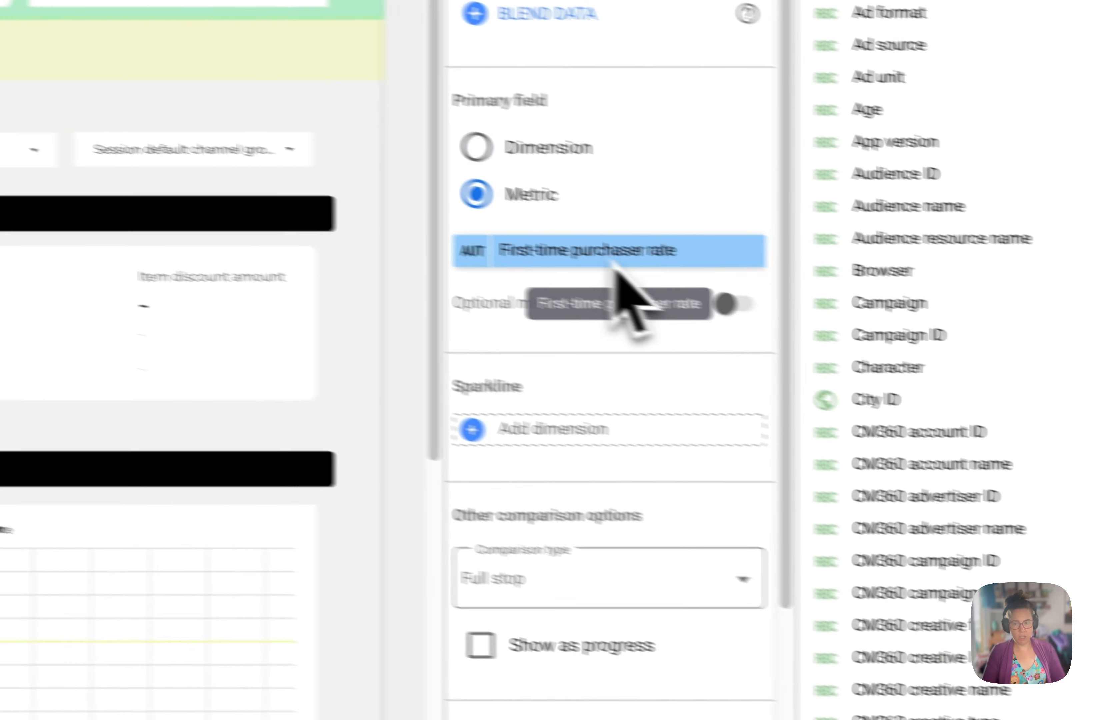
- Change the metric of the matching Prior Year scorecard from First-time purchaser rate to keyEvents:purchase
click(1075, 319)
text(purchase)
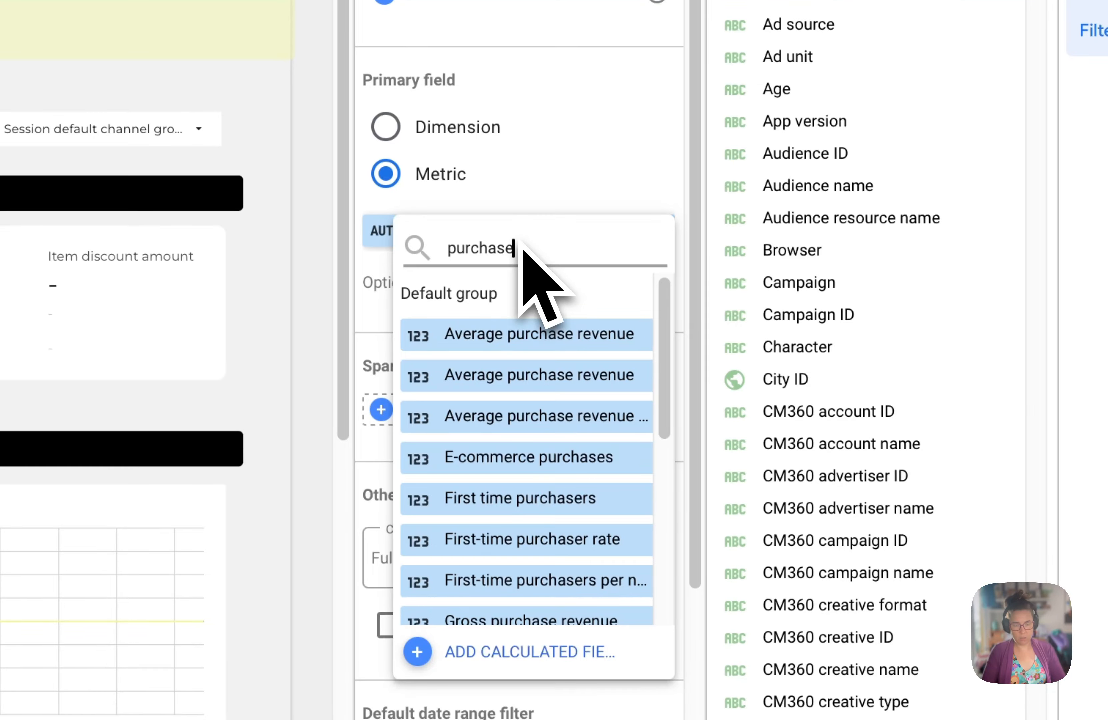
scroll(607, 439, down, 3)
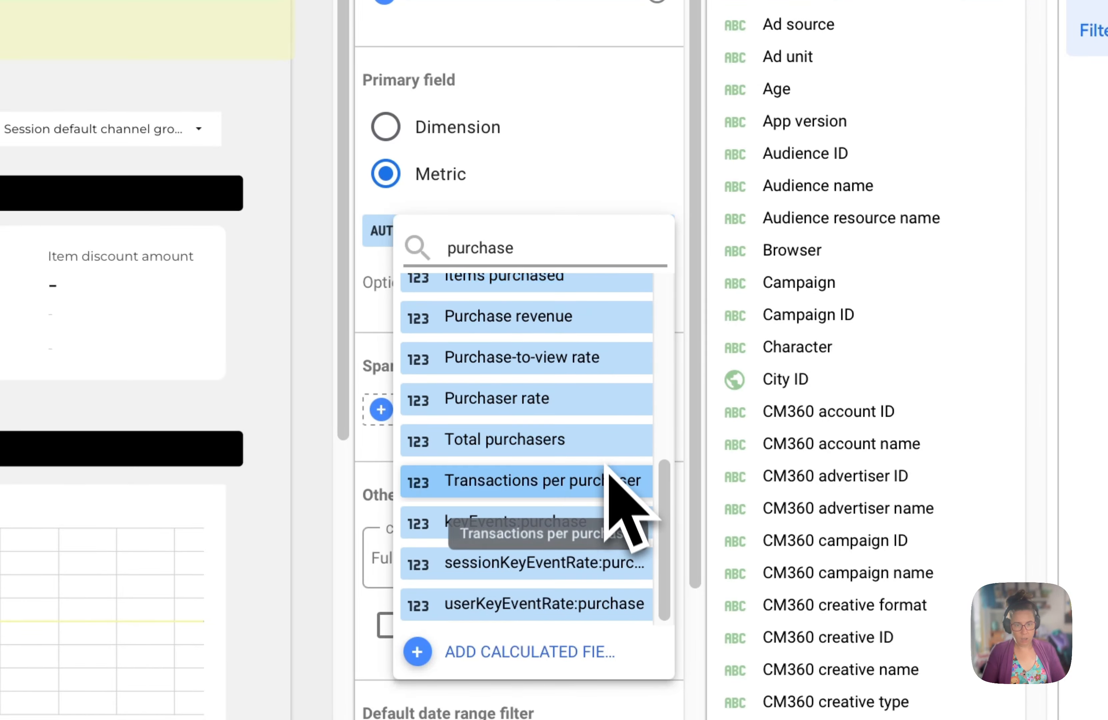
click(545, 524)
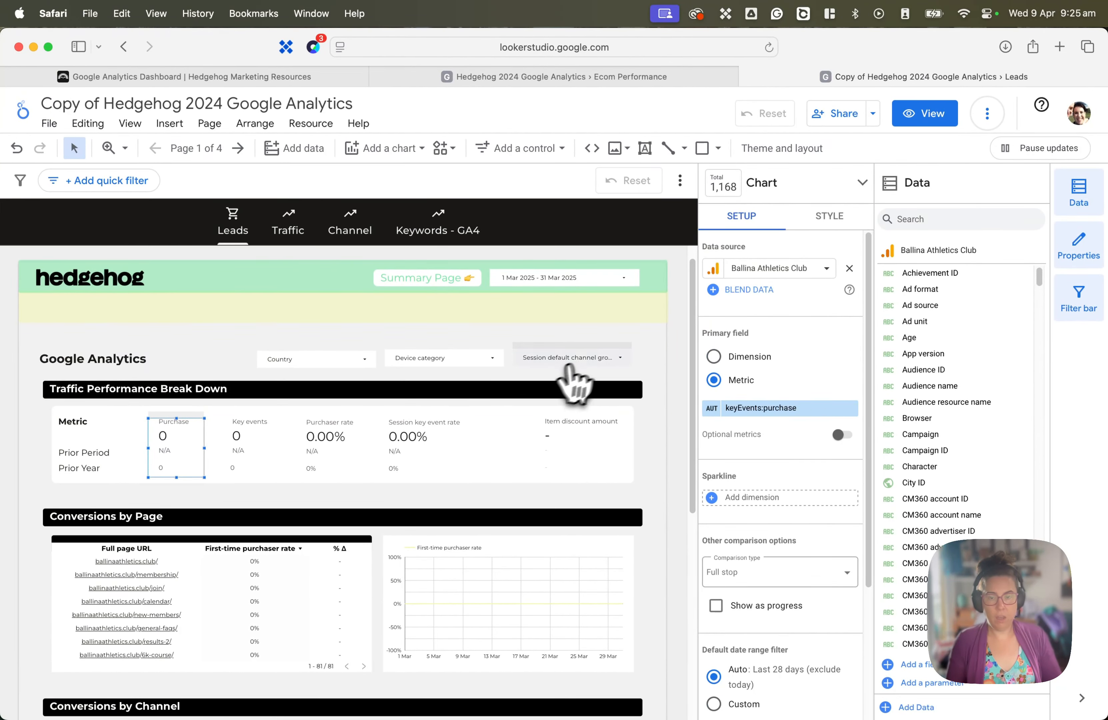
- Remove the Item discount amount metric from the Conversions by Channel table
scroll(671, 496, down, 2)
scroll(673, 510, down, 1)
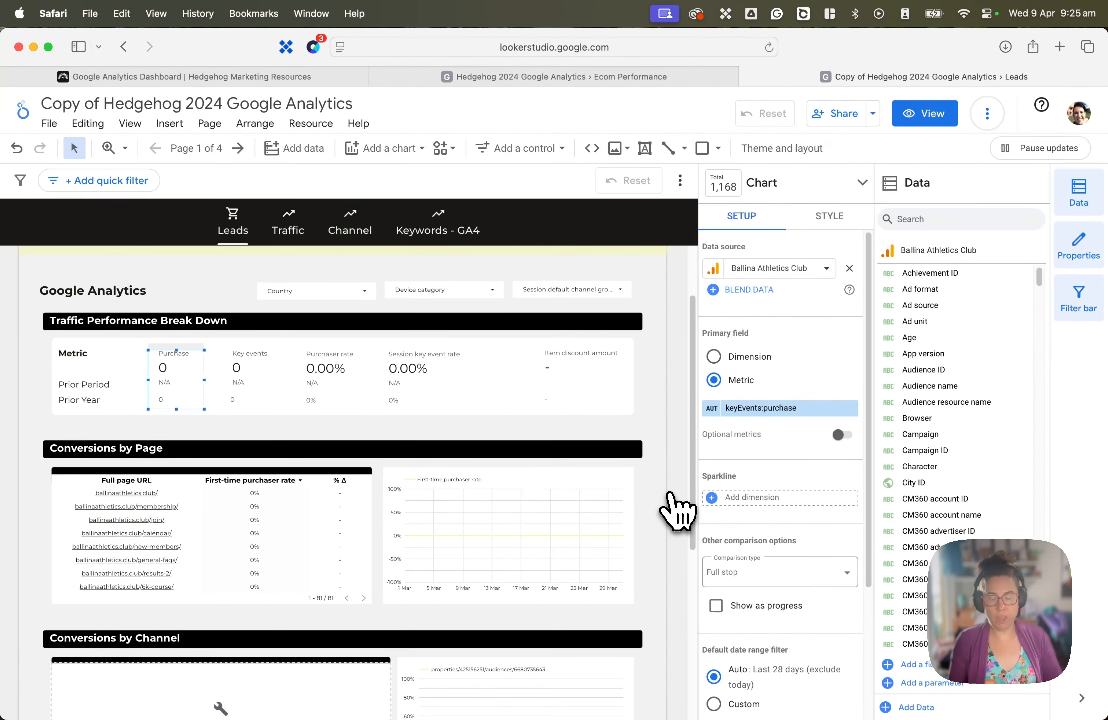
scroll(675, 509, down, 4)
click(349, 585)
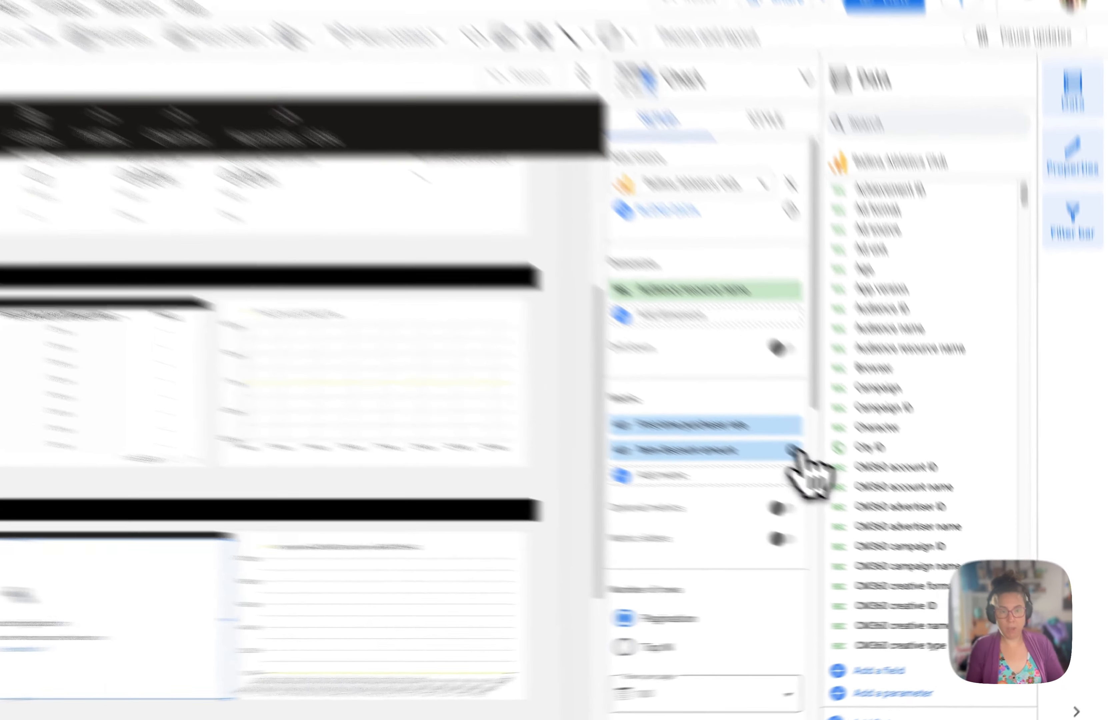
click(793, 450)
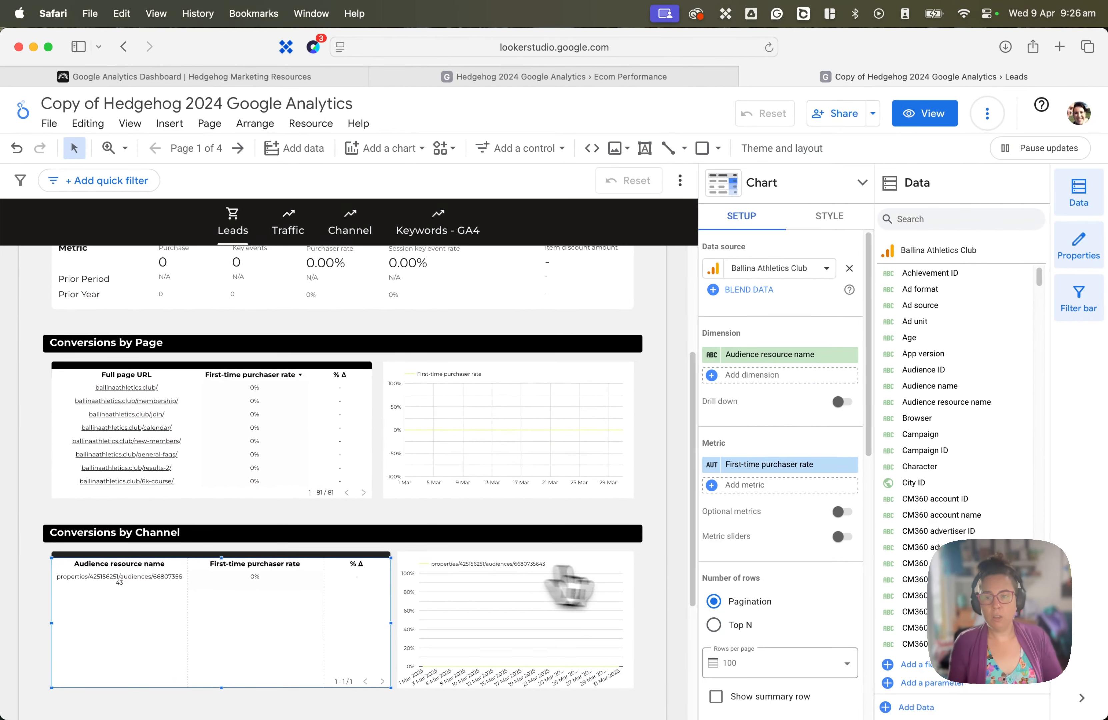
- Open the dashboard's Traffic page and switch the report from editing to view mode
scroll(311, 585, down, 2)
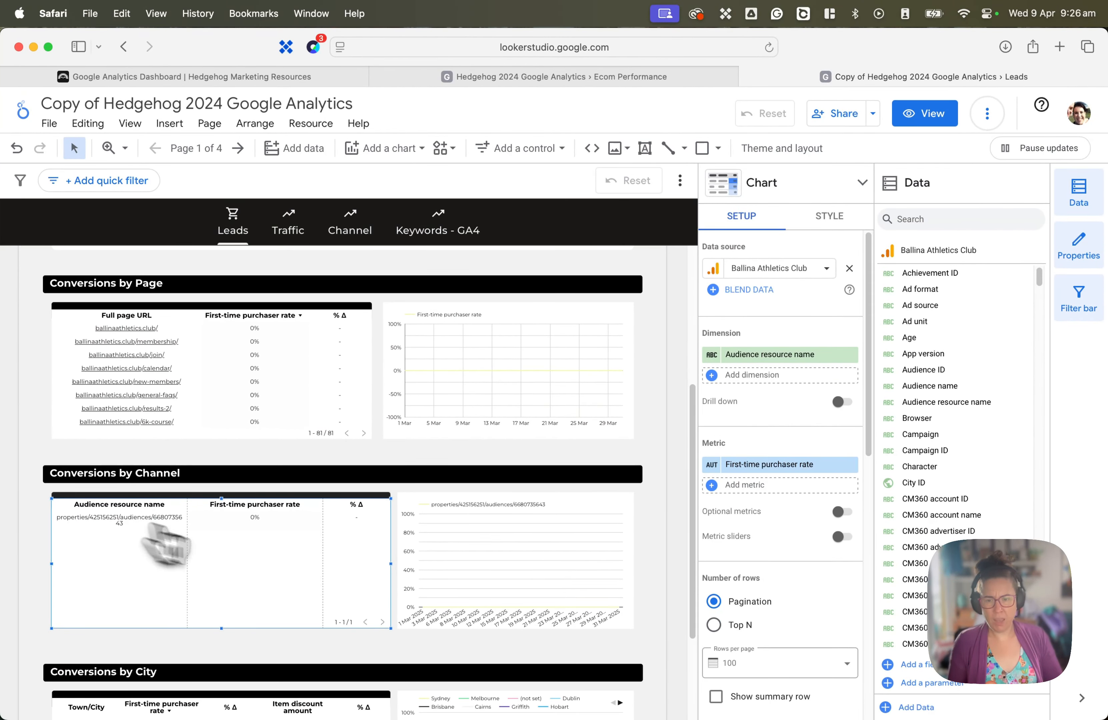
scroll(683, 560, down, 5)
scroll(682, 547, up, 13)
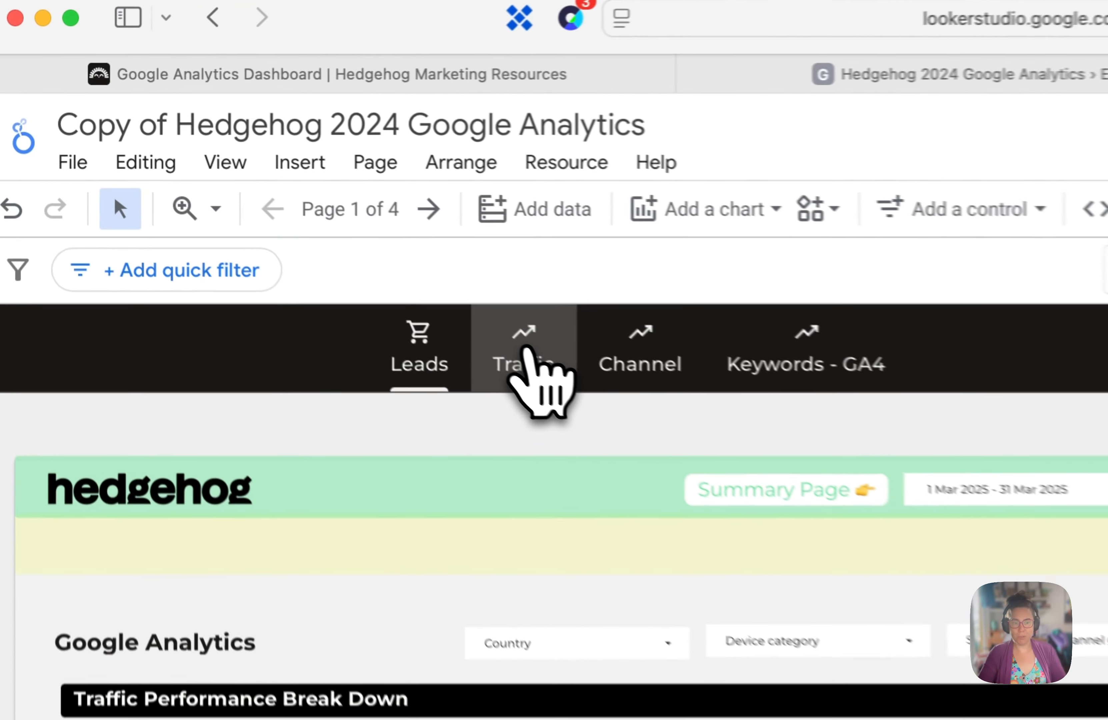
click(288, 224)
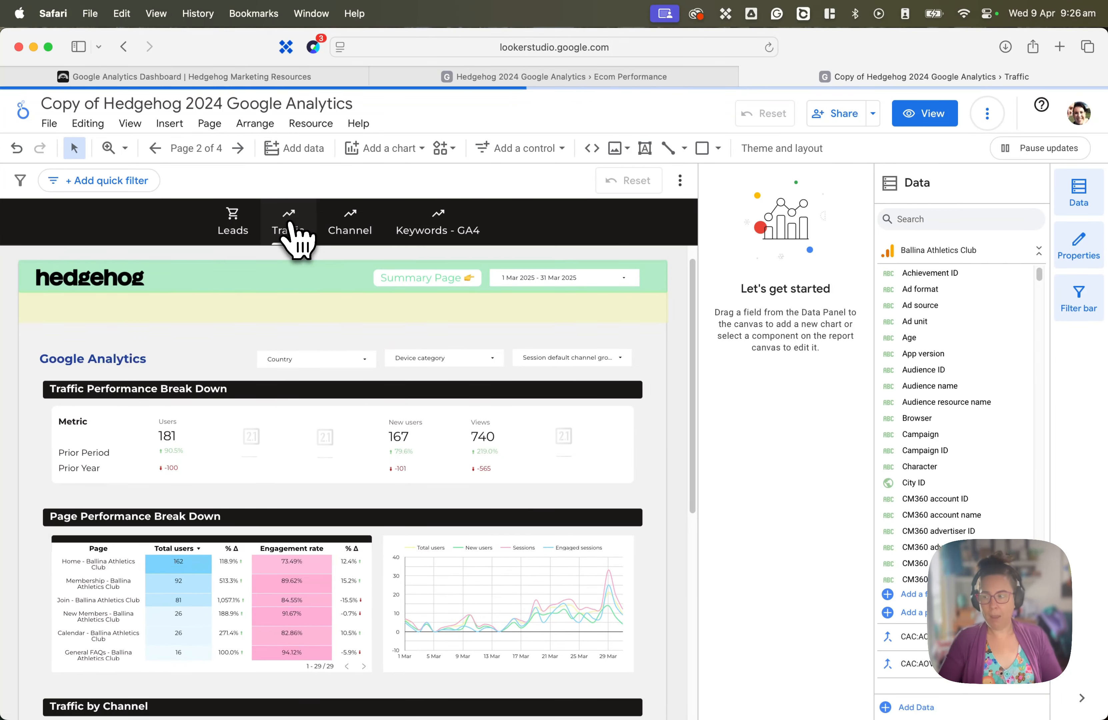
drag(944, 402, 986, 140)
click(924, 113)
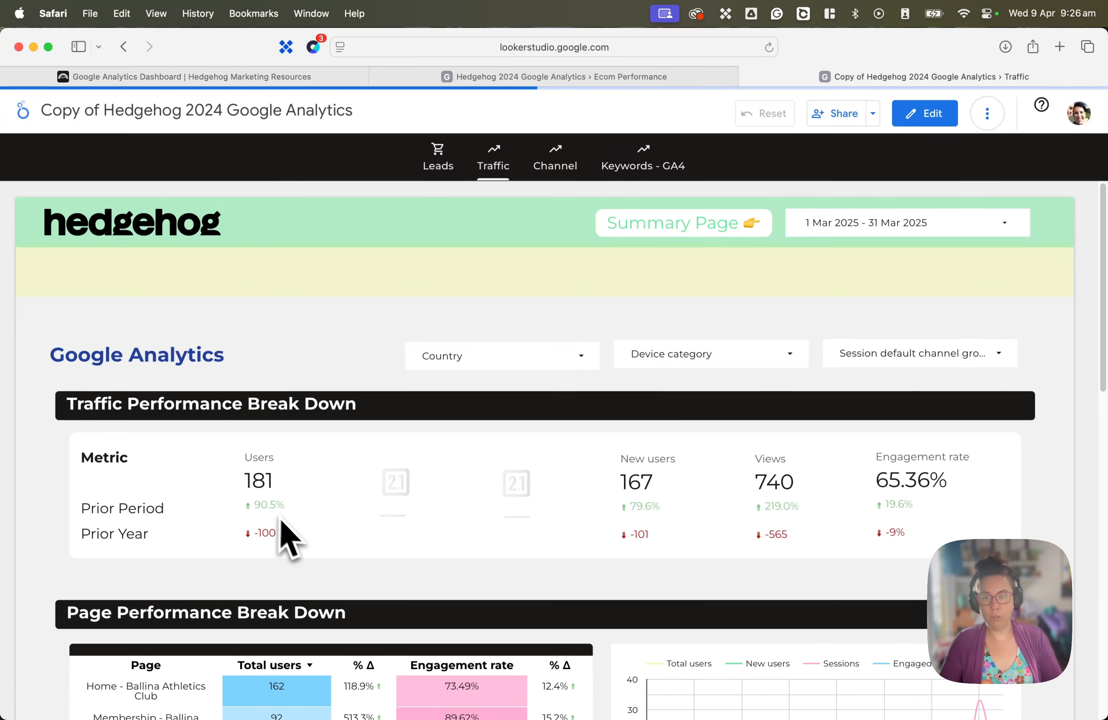
- Review the Traffic page's performance scorecards and its page, channel and location breakdowns
scroll(623, 474, down, 8)
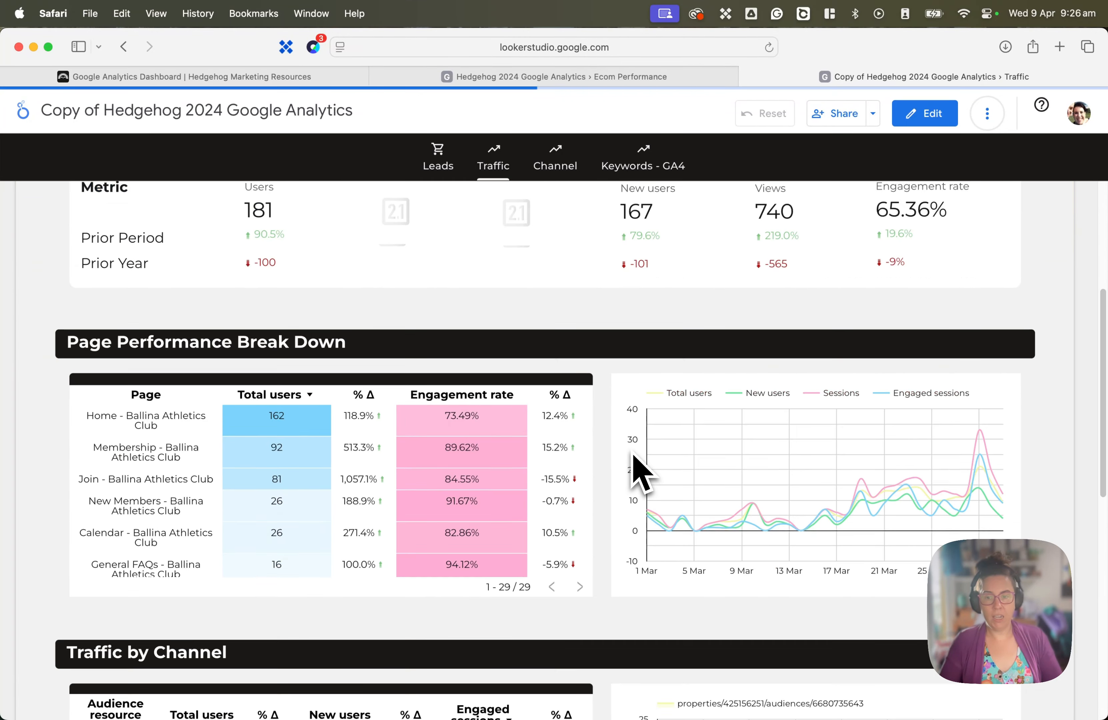
scroll(162, 360, down, 3)
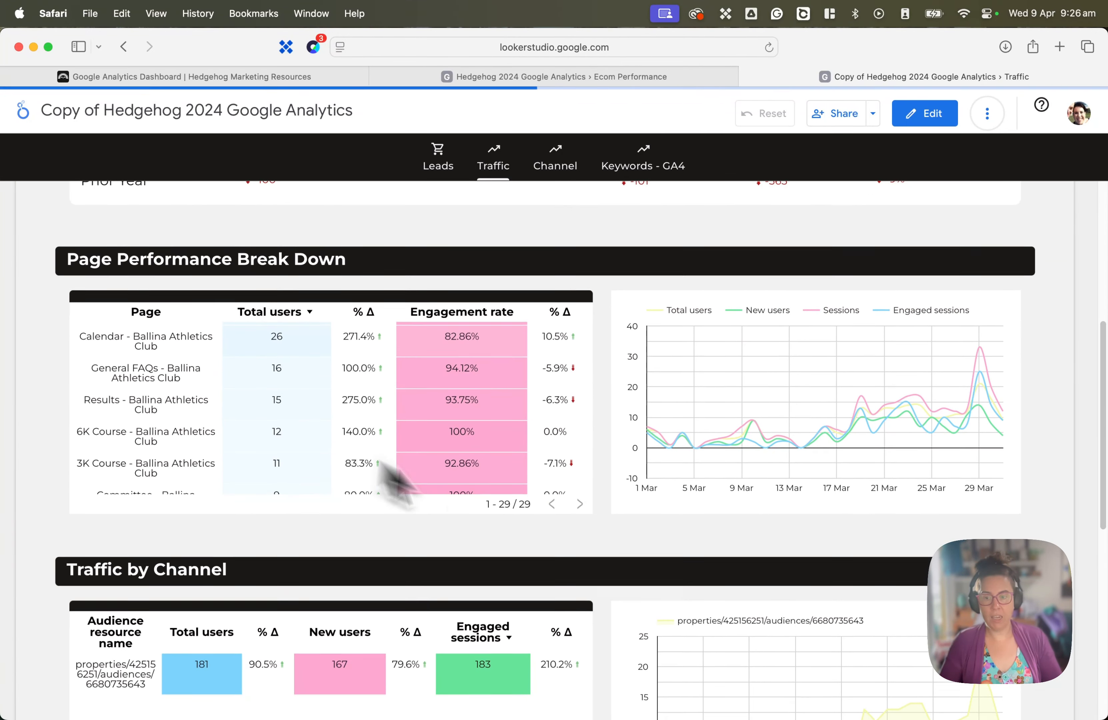
scroll(421, 495, down, 6)
scroll(601, 536, down, 4)
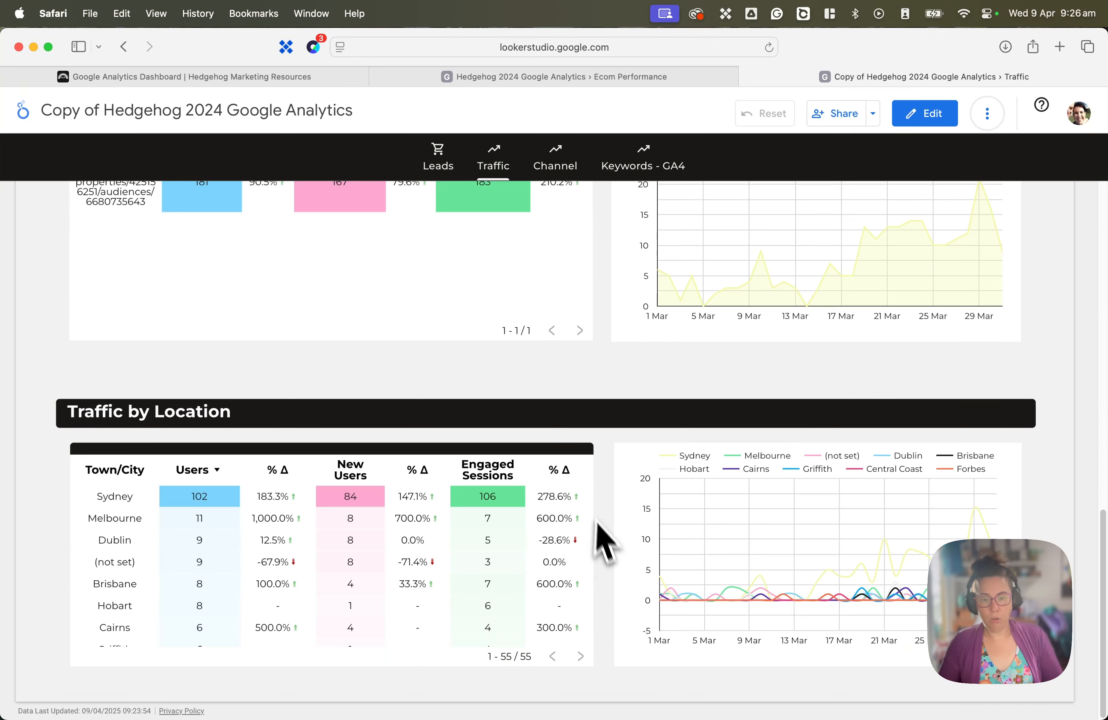
scroll(622, 473, up, 20)
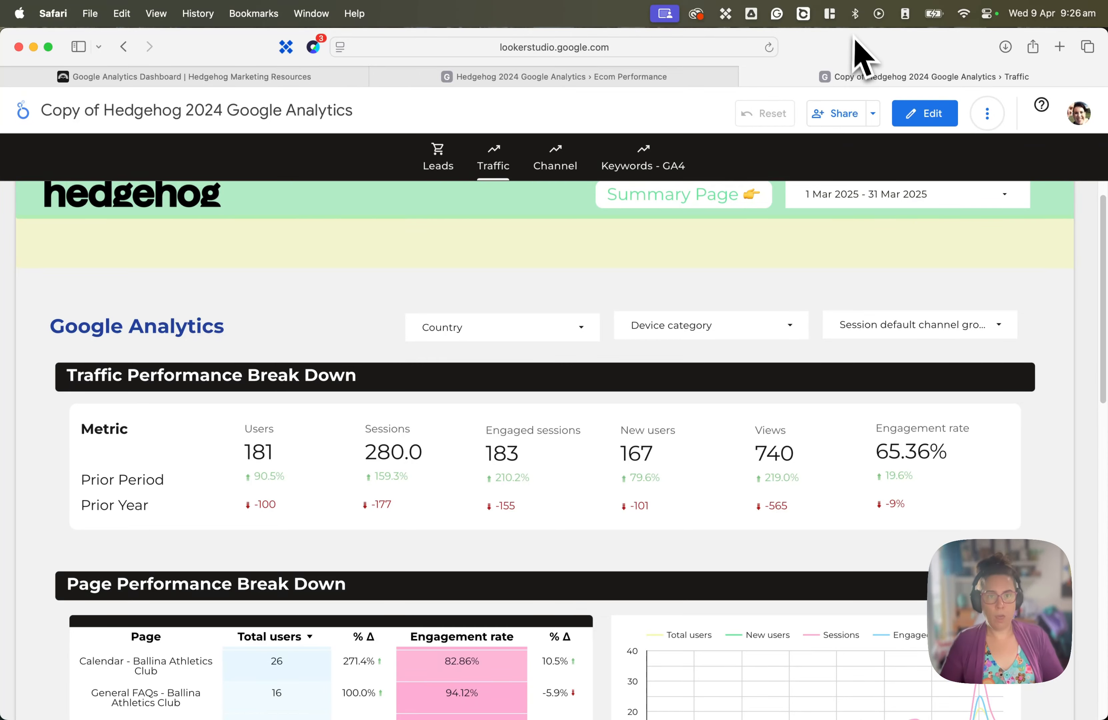
- Tile the dashboard window beside Google Analytics, open the Traffic acquisition report there and collapse its report navigation
click(833, 16)
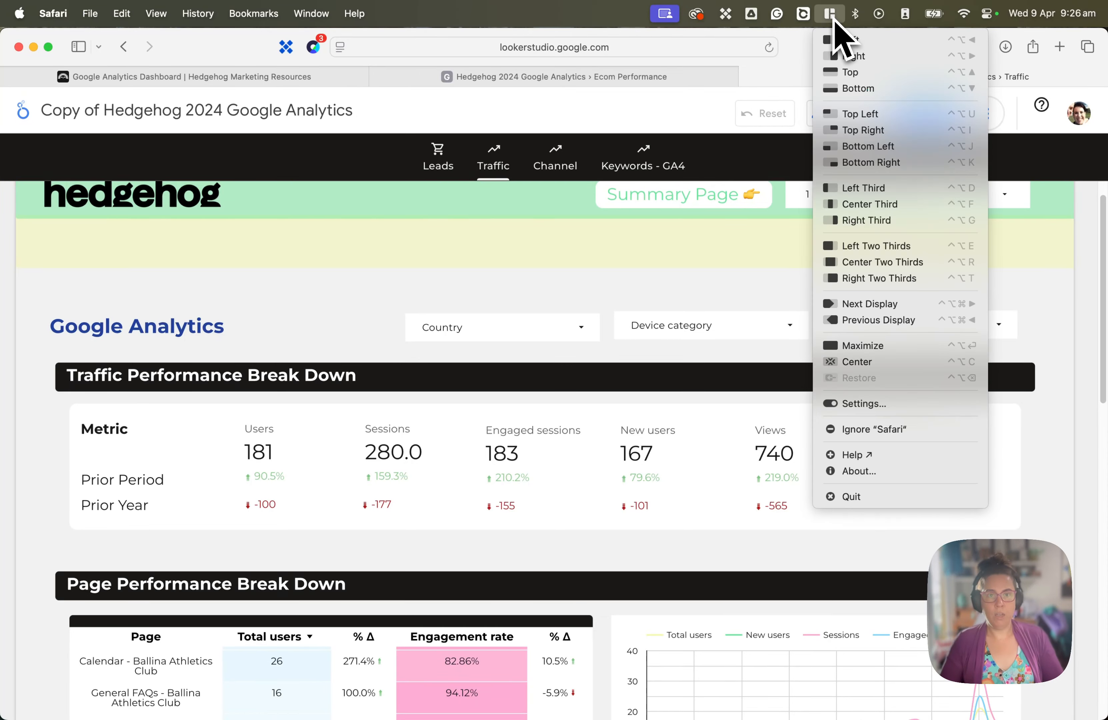
click(837, 42)
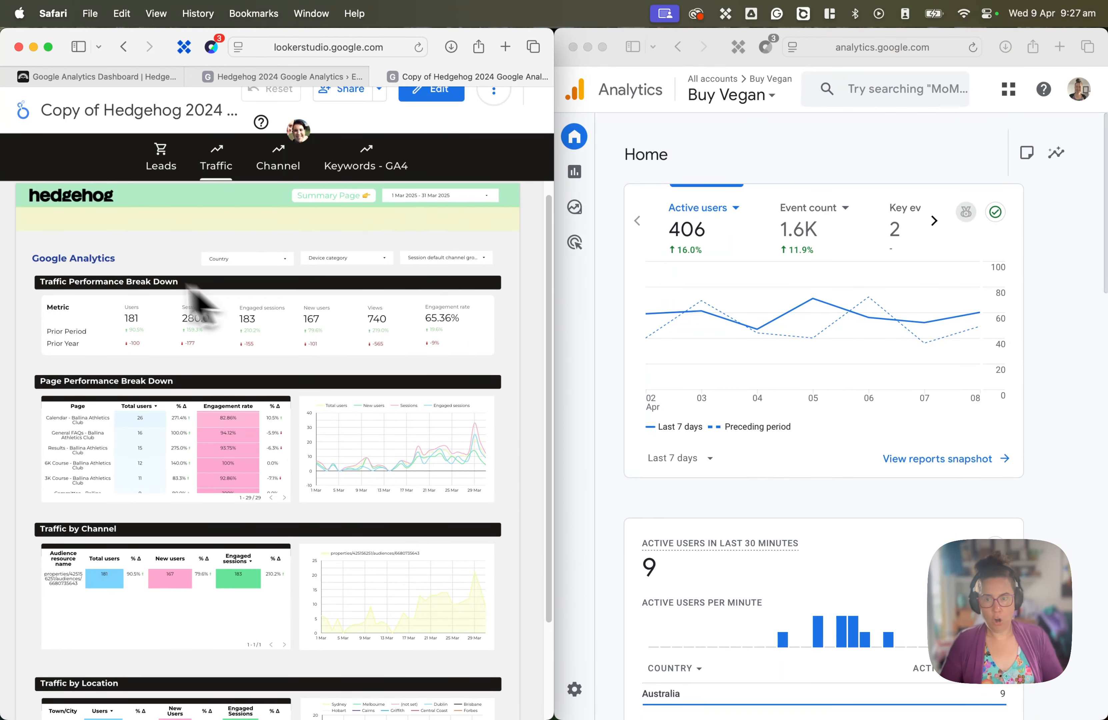
click(574, 172)
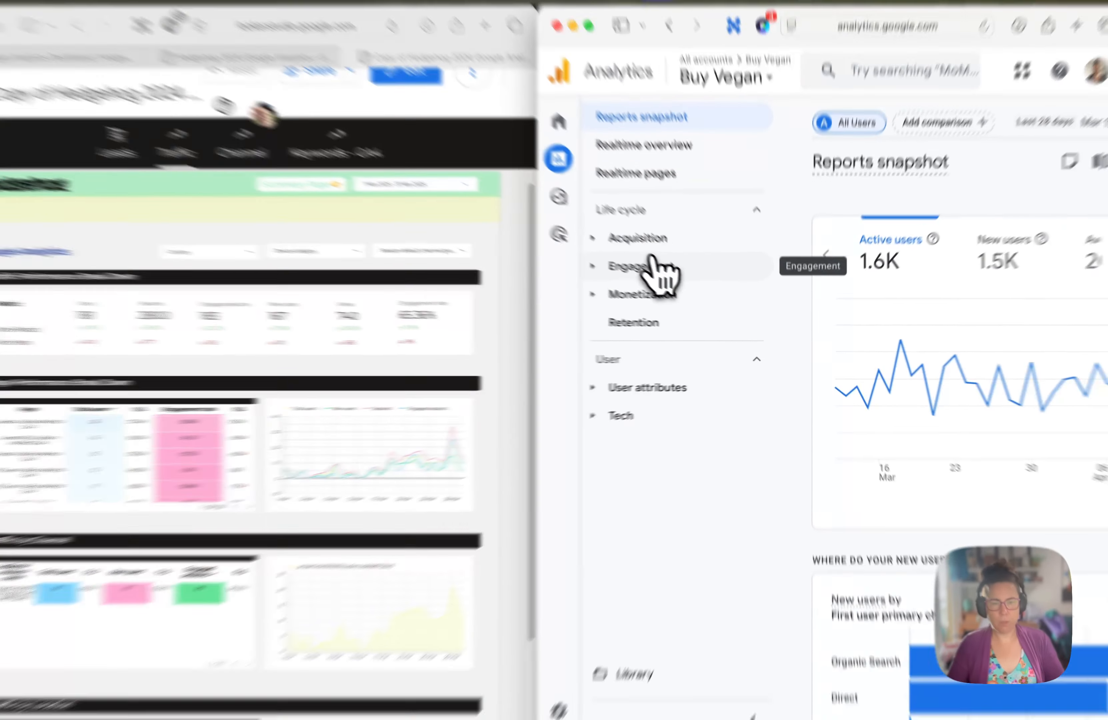
click(664, 246)
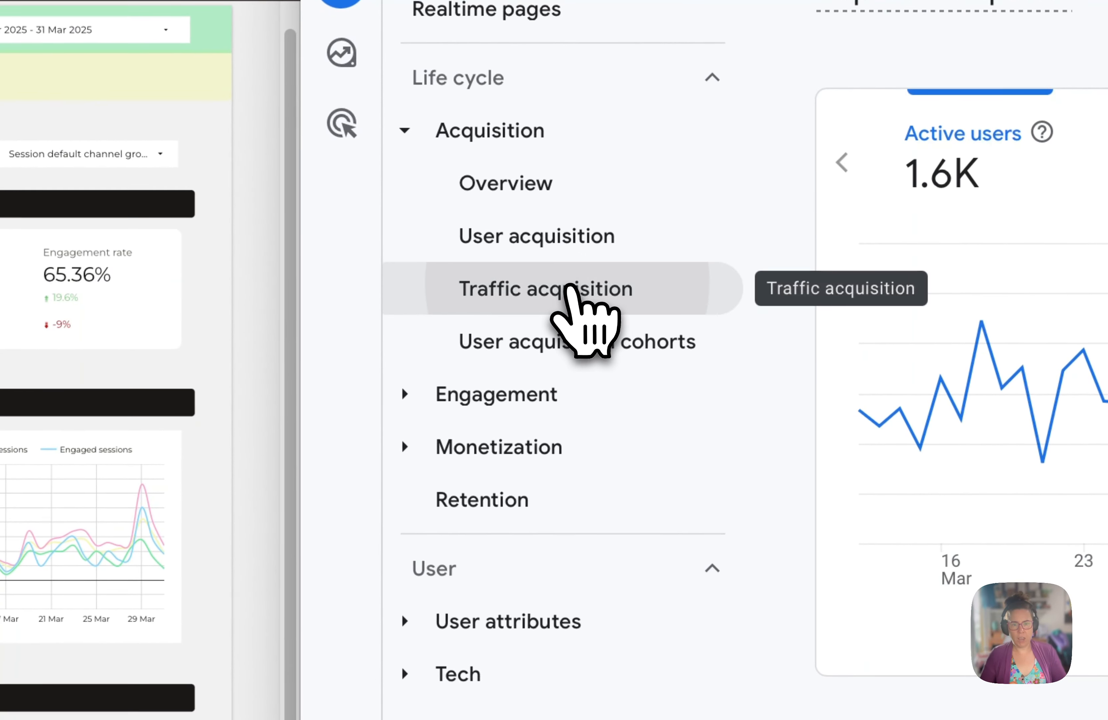
click(578, 293)
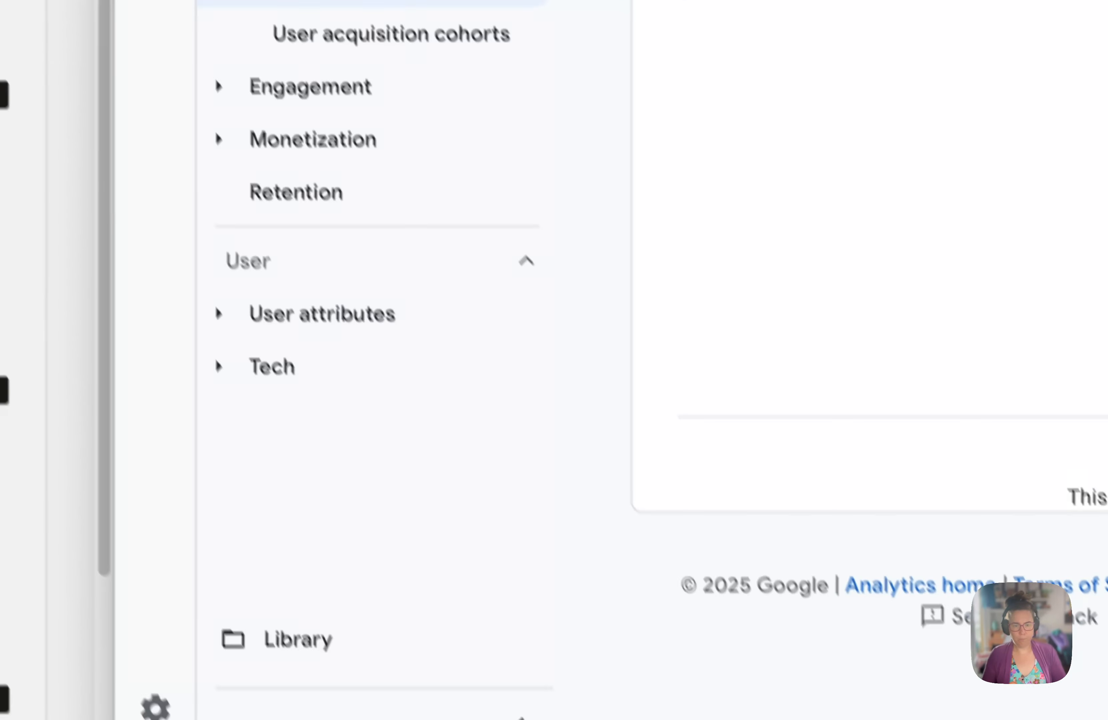
click(493, 679)
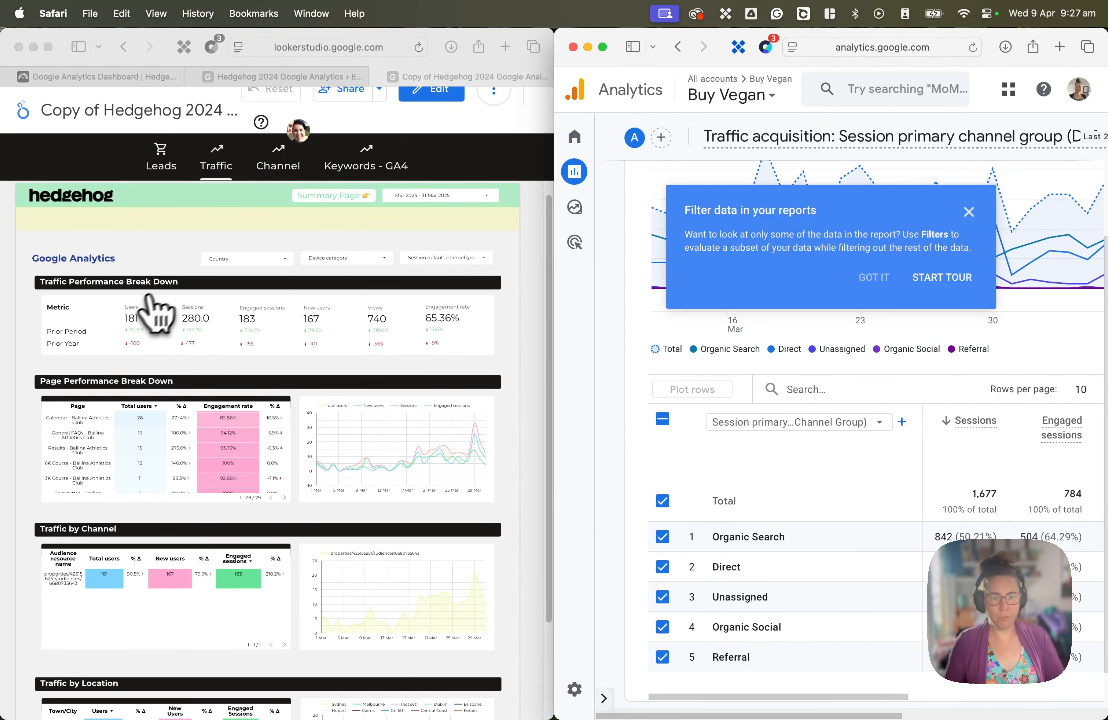
- Examine the sessions by primary channel group in the Traffic acquisition table and view the available secondary dimension categories
scroll(816, 523, down, 1)
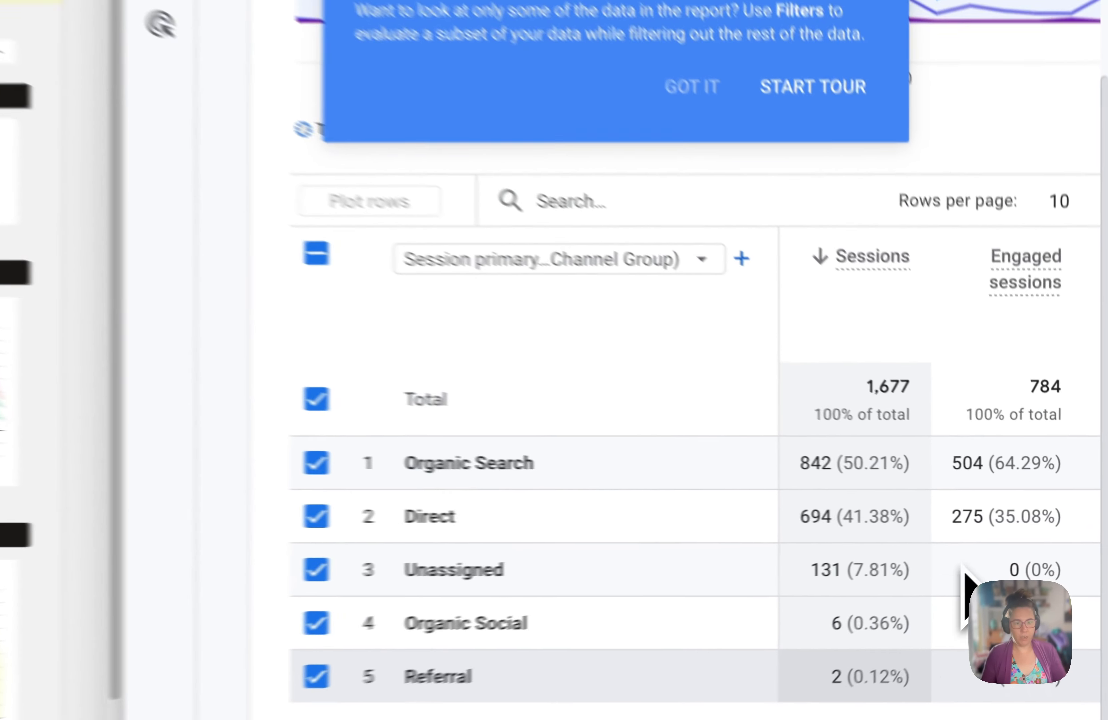
drag(677, 601, 606, 610)
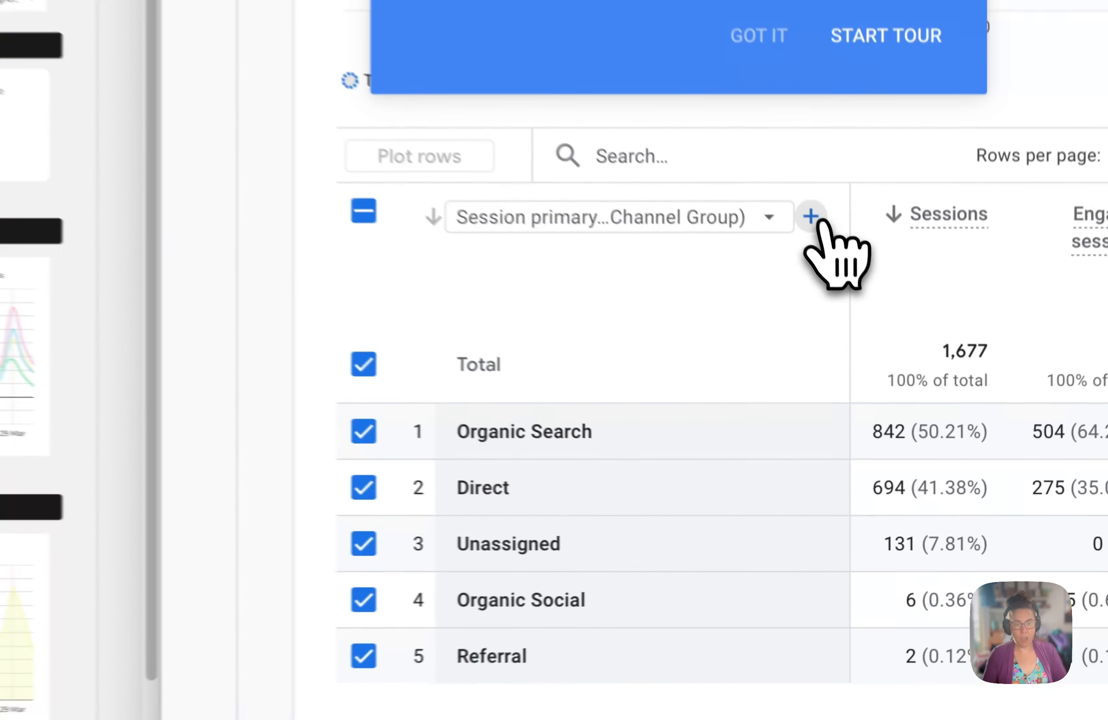
click(901, 374)
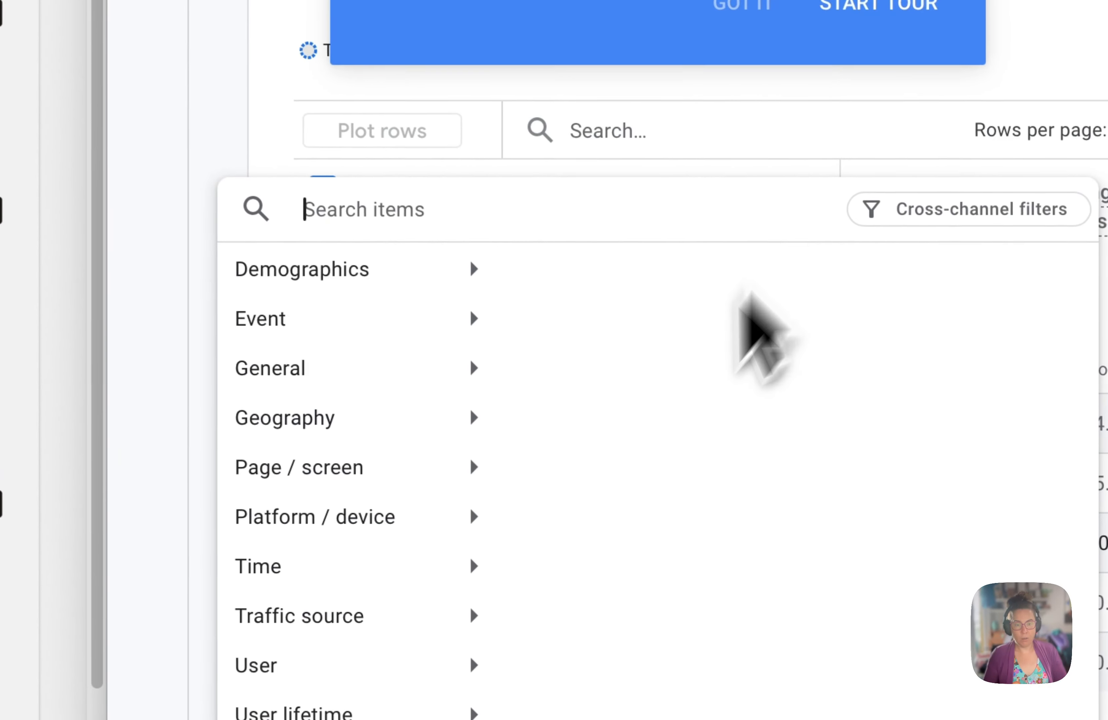
click(841, 98)
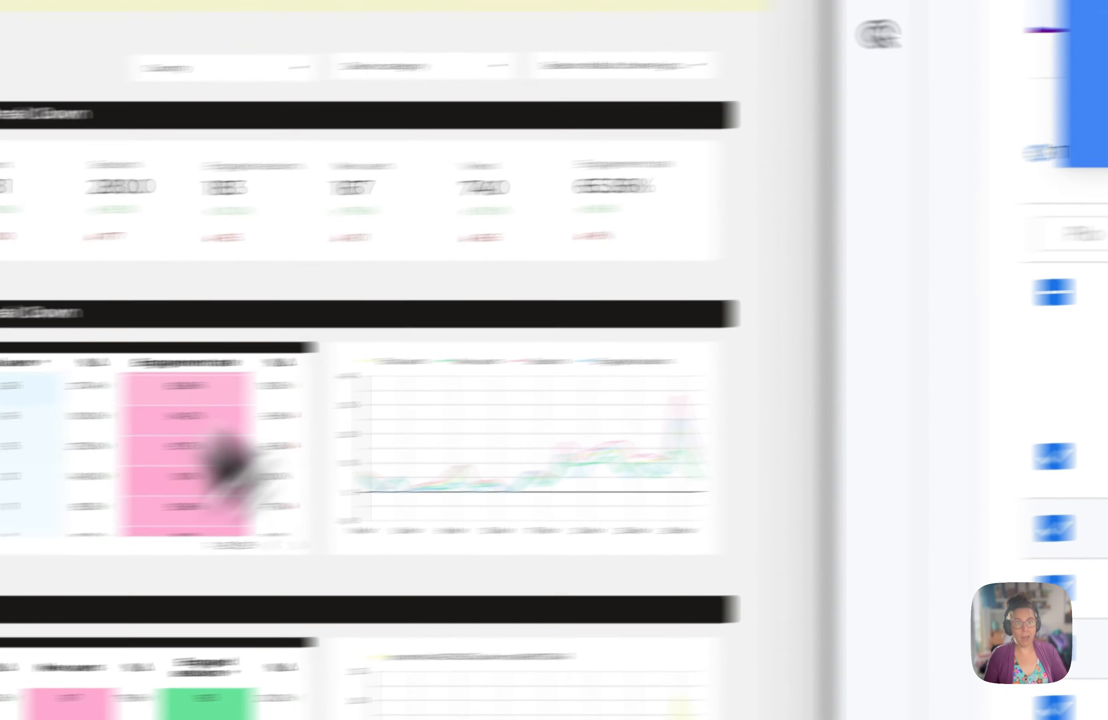